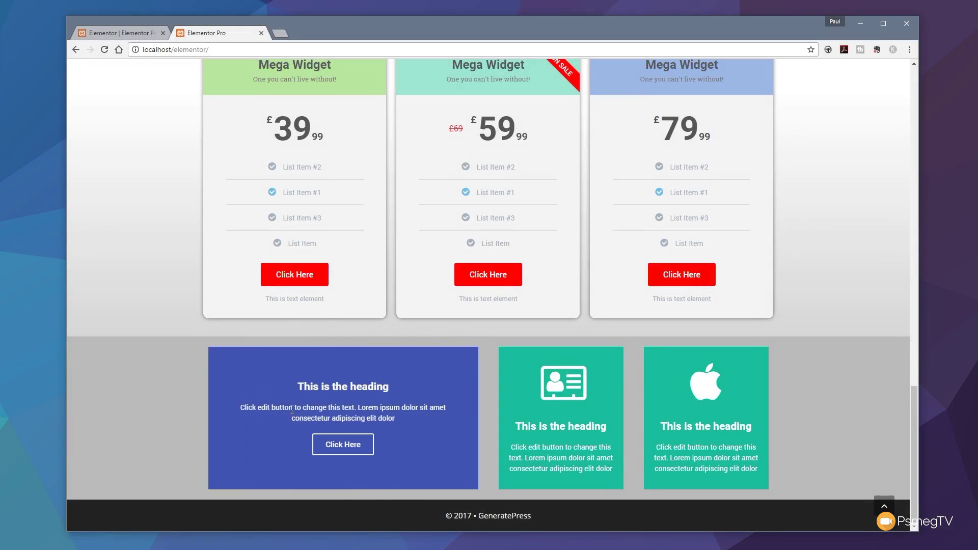
Step: In the page's Elementor editor, add an empty three-column section below the WooCommerce product grid
mouse_move(570, 421)
mouse_move(691, 420)
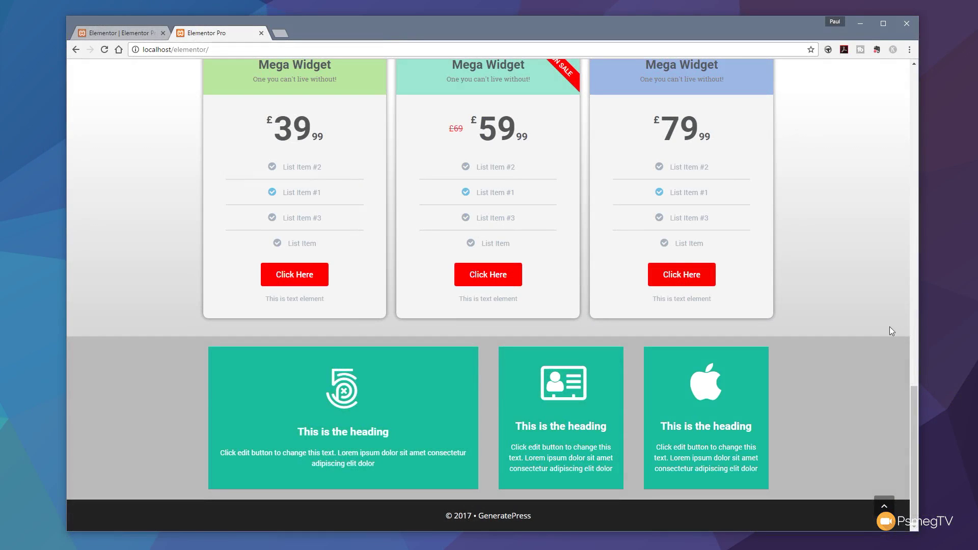
mouse_move(692, 444)
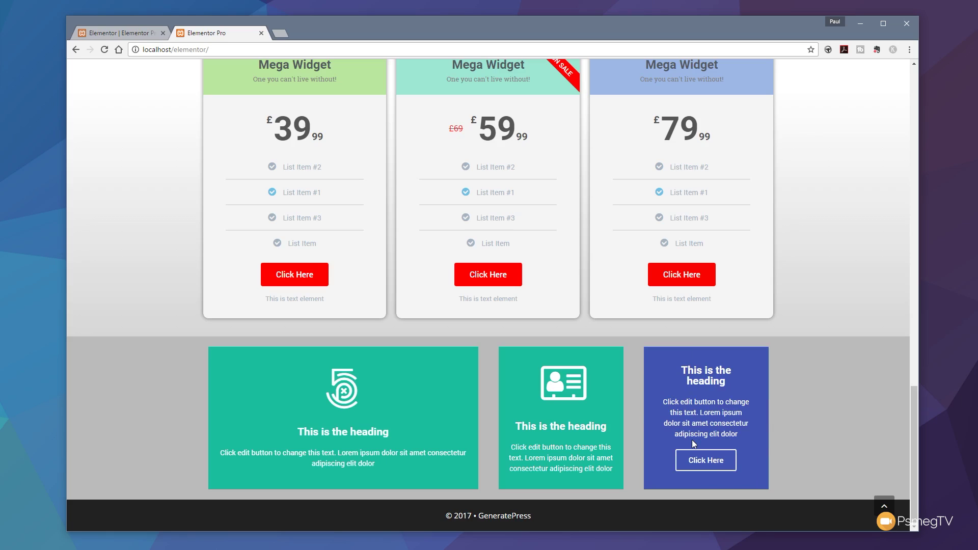
mouse_move(576, 429)
mouse_move(446, 426)
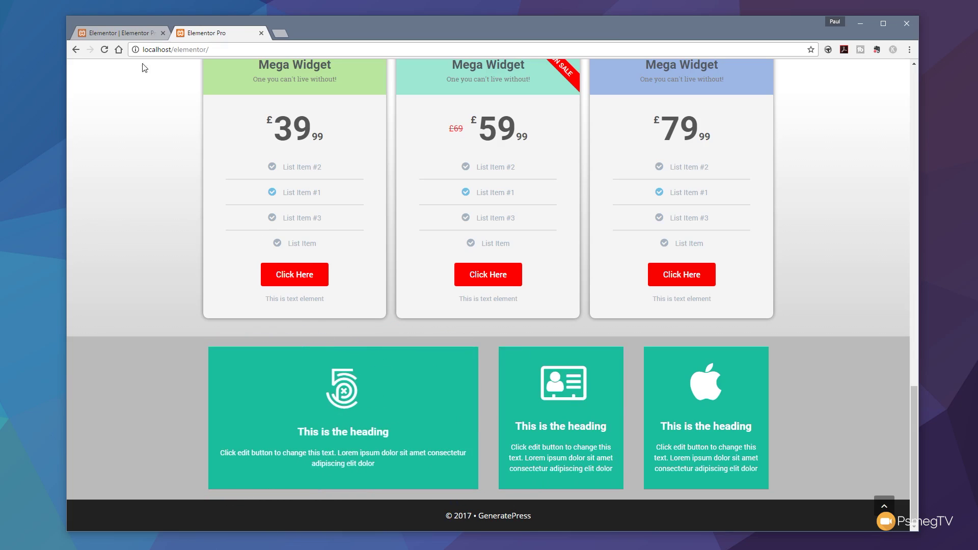
left_click(133, 31)
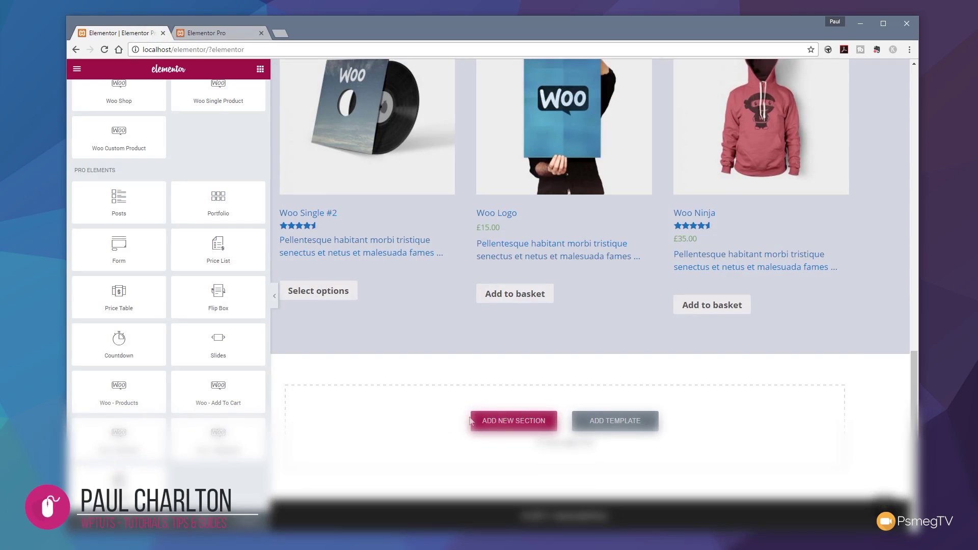
left_click(513, 422)
scroll(331, 390, "down", 1)
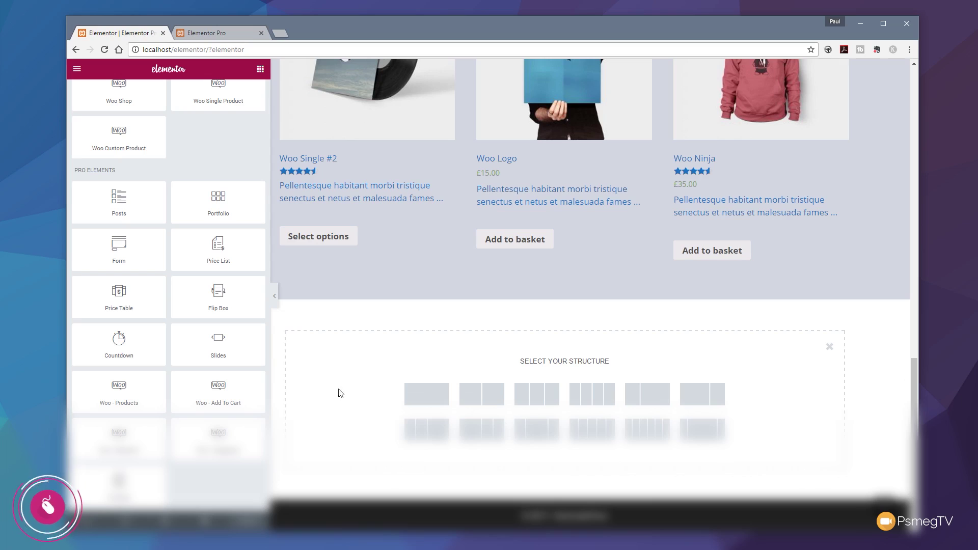
left_click(537, 394)
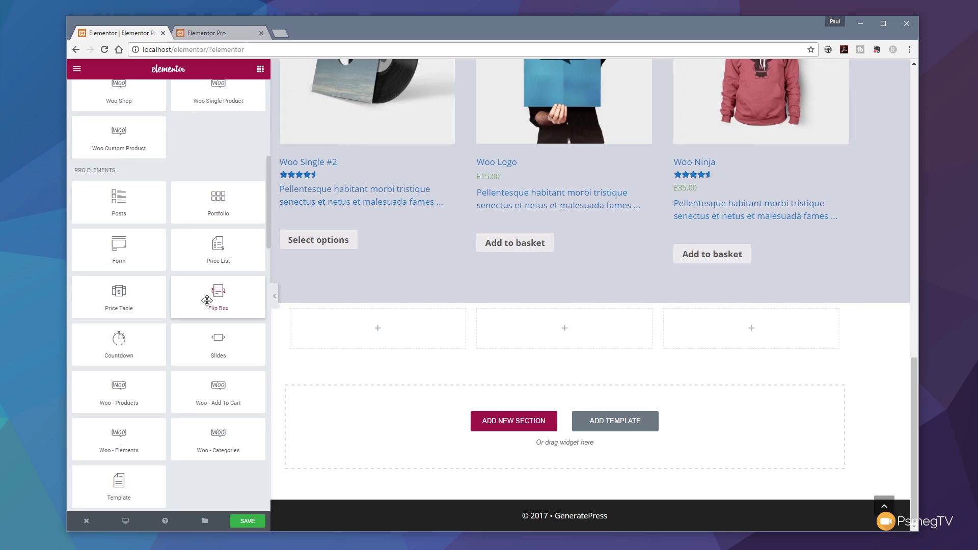
Step: Drop a Flip Box widget into the first column and resize that column to about 39%
left_click_drag(207, 301, 372, 335)
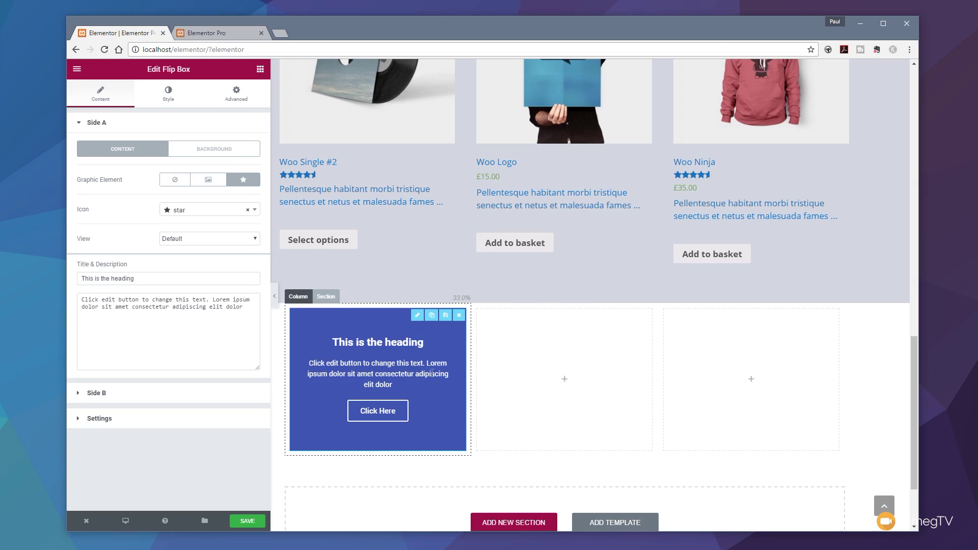
left_click_drag(471, 376, 588, 375)
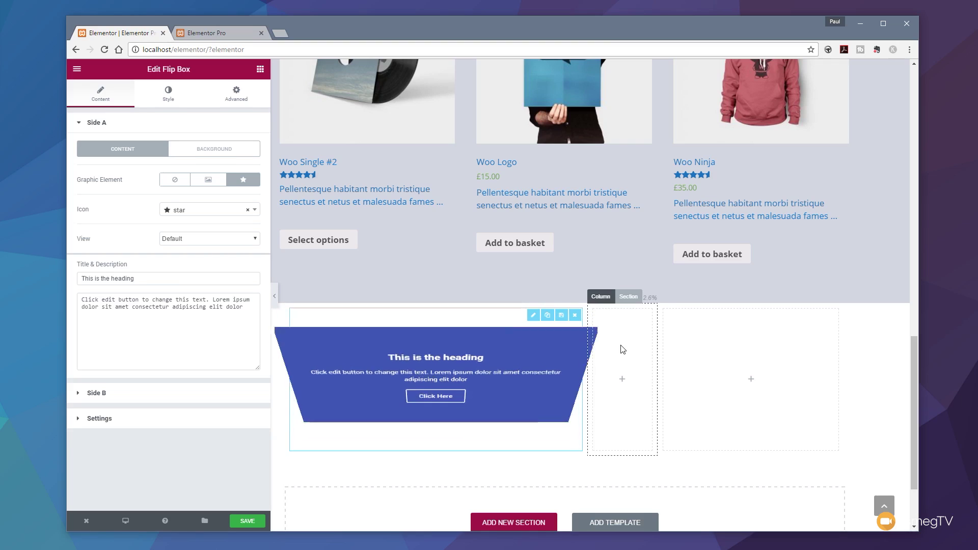
left_click_drag(588, 351, 473, 355)
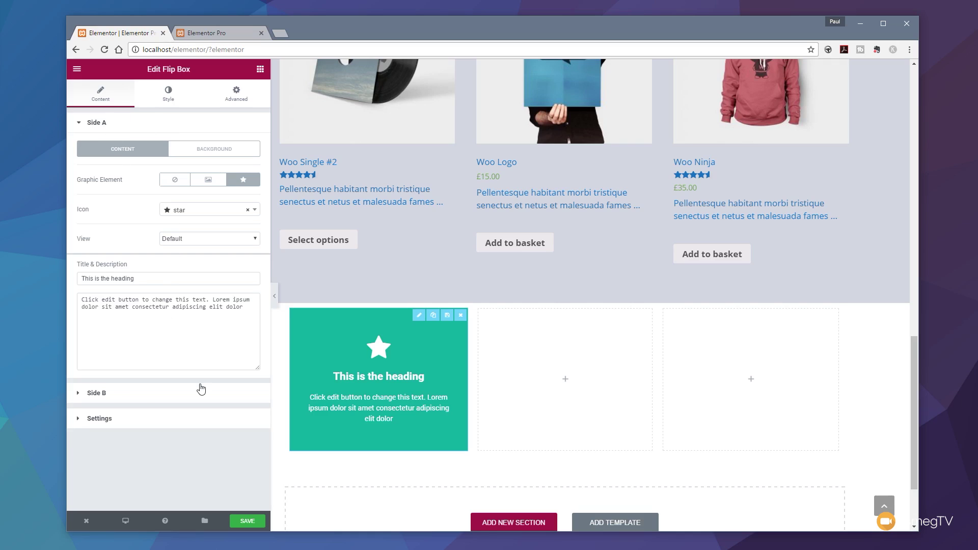
Step: Set the Side A background to Classic with the muted green colour #427f6d
left_click(107, 393)
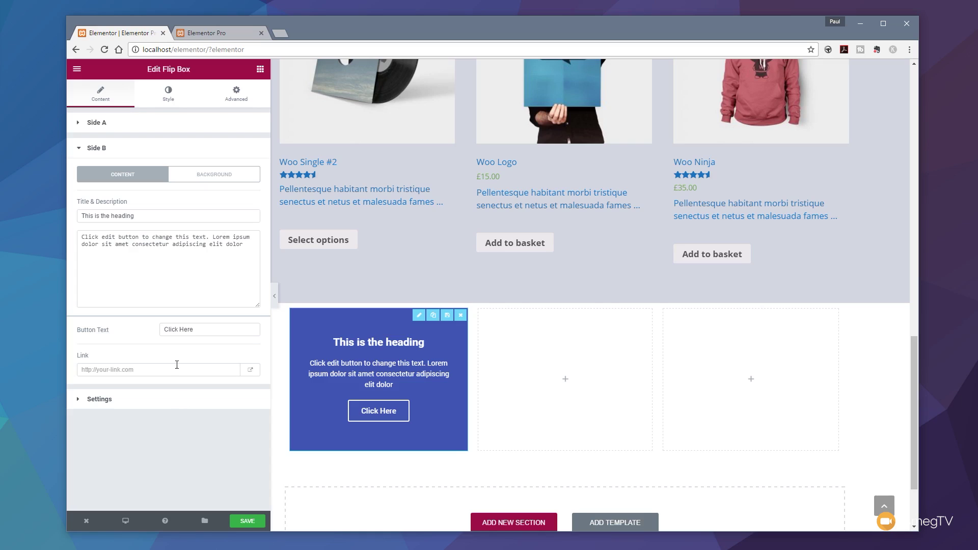
left_click(99, 126)
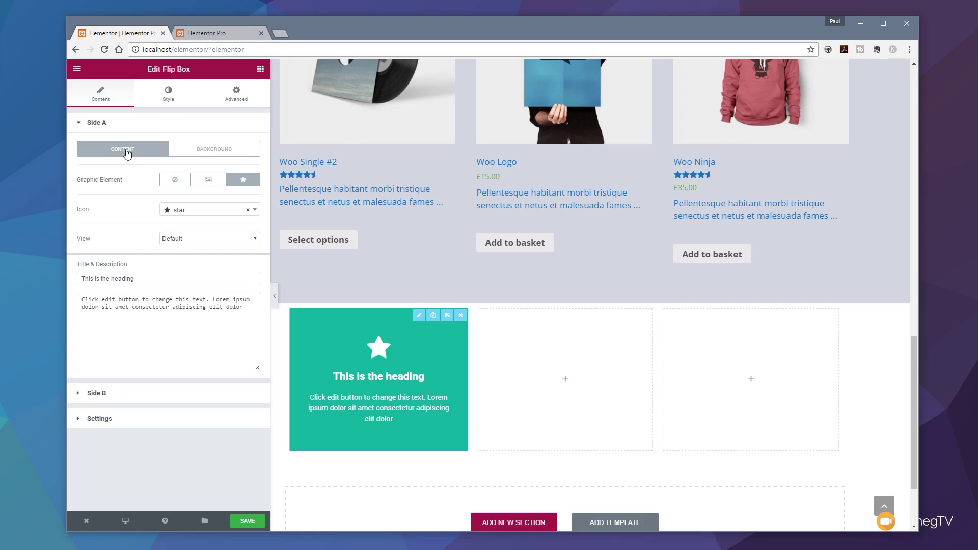
left_click(200, 156)
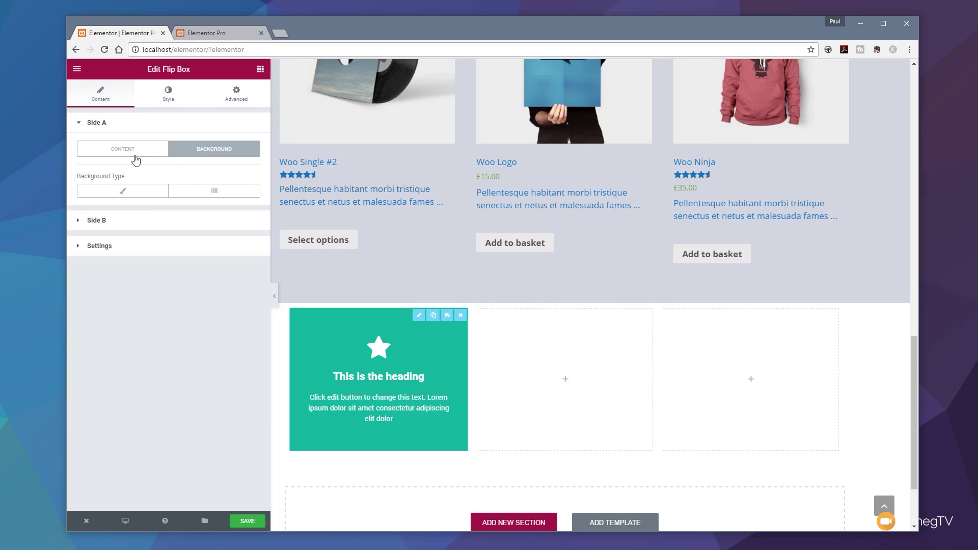
left_click(123, 194)
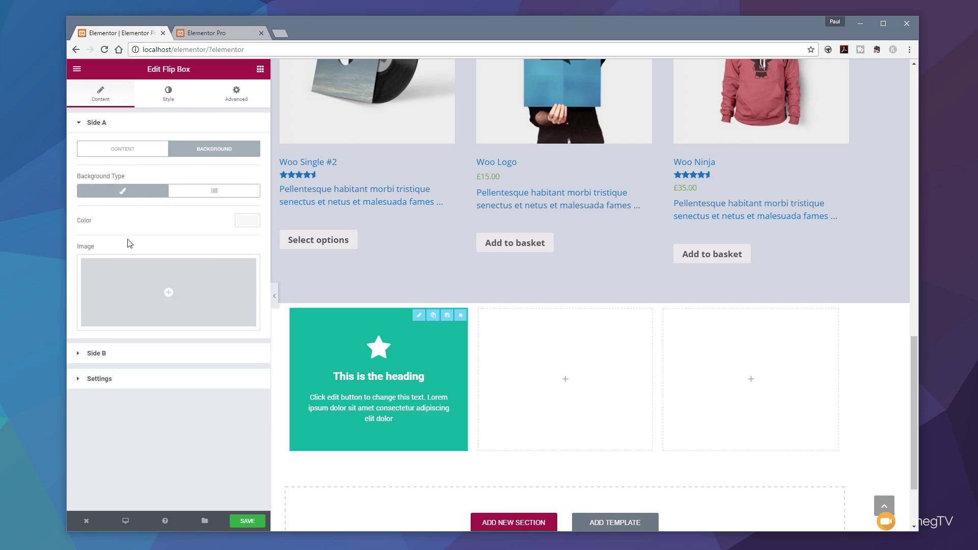
left_click(215, 194)
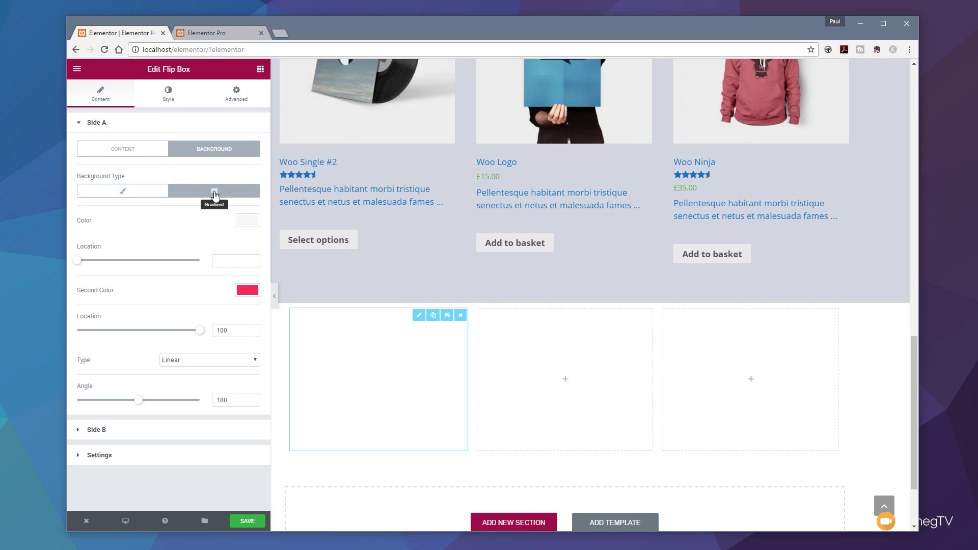
left_click(135, 192)
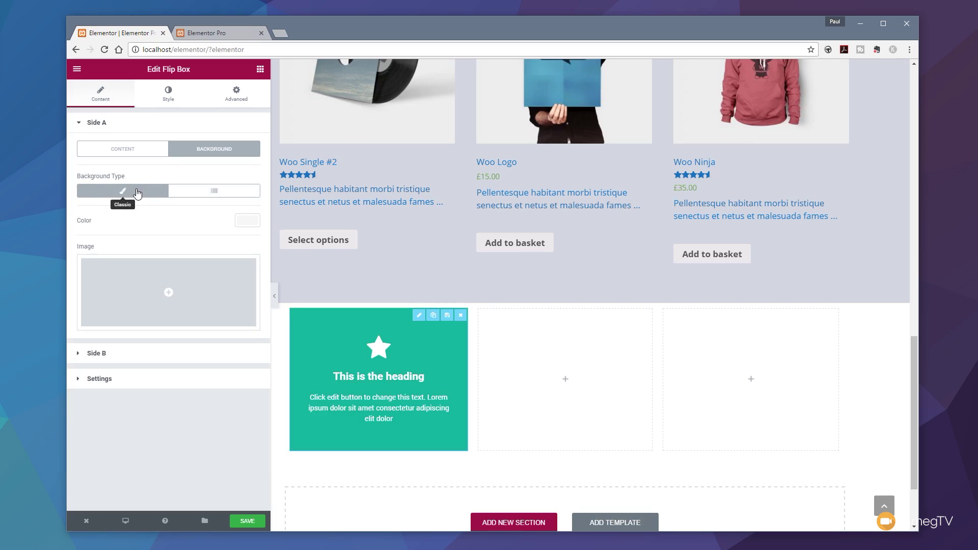
left_click(242, 224)
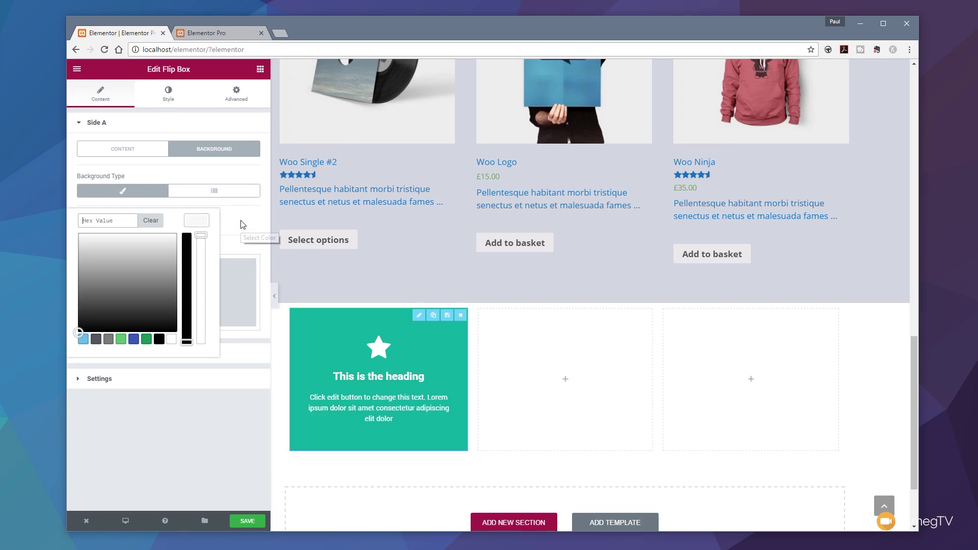
left_click(133, 341)
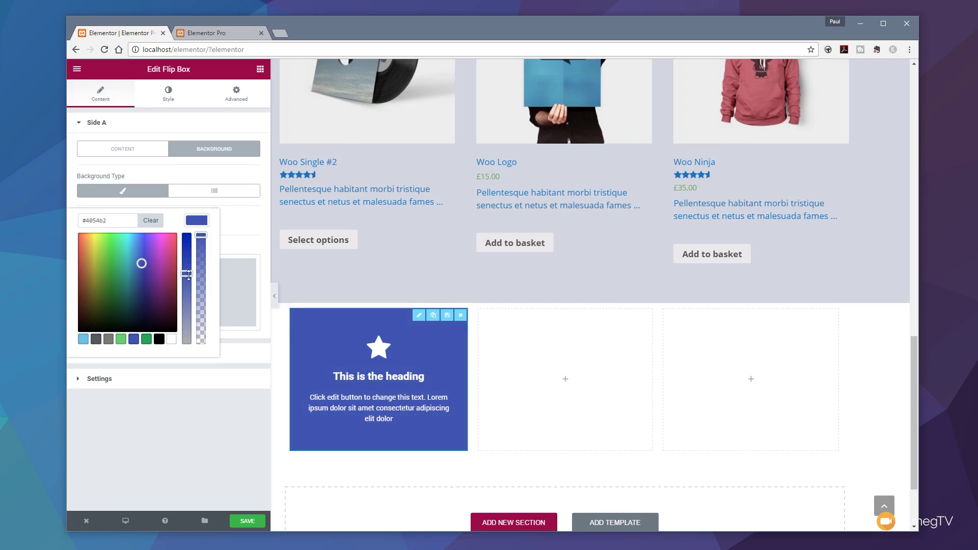
left_click_drag(186, 278, 188, 295)
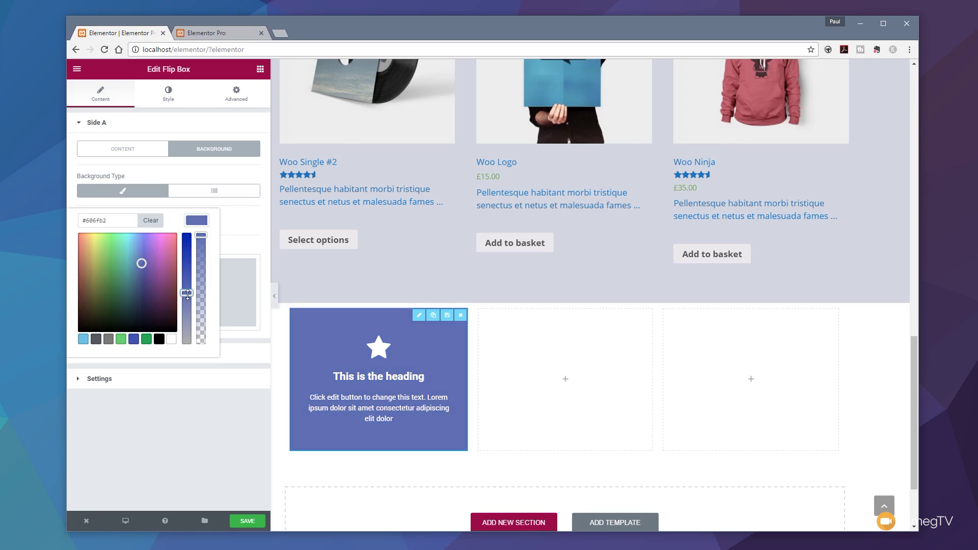
left_click_drag(143, 263, 123, 282)
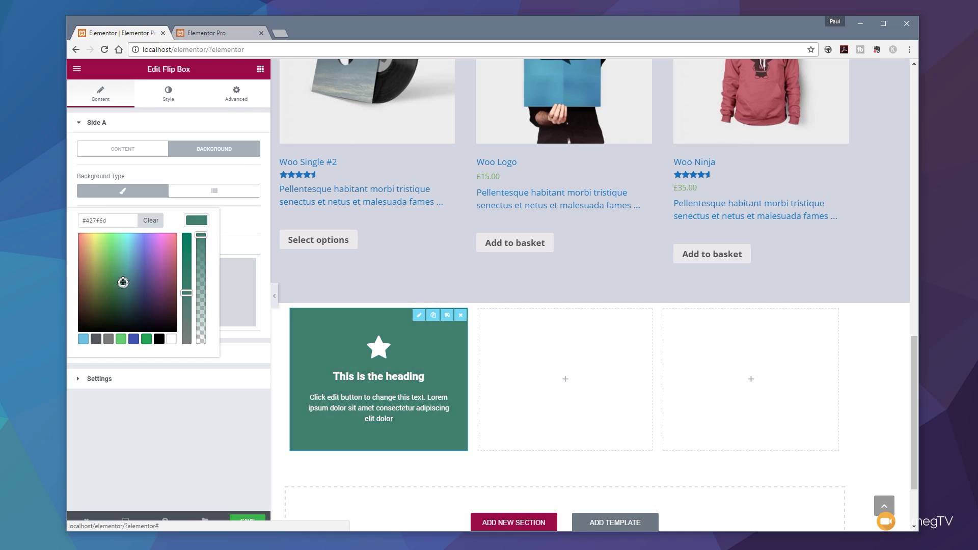
left_click(179, 421)
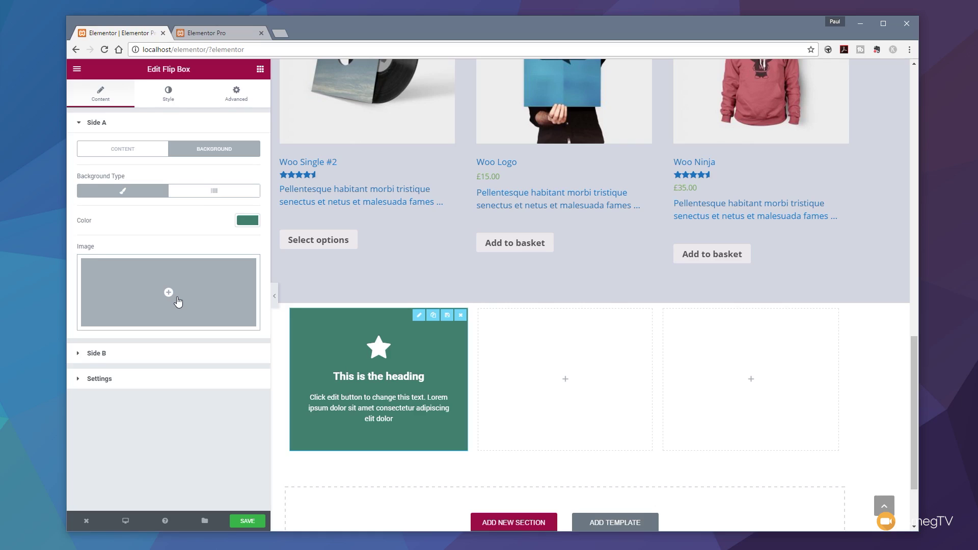
Step: In the Side B content, replace the button text 'Click Here' with 'Click Me'
left_click(118, 360)
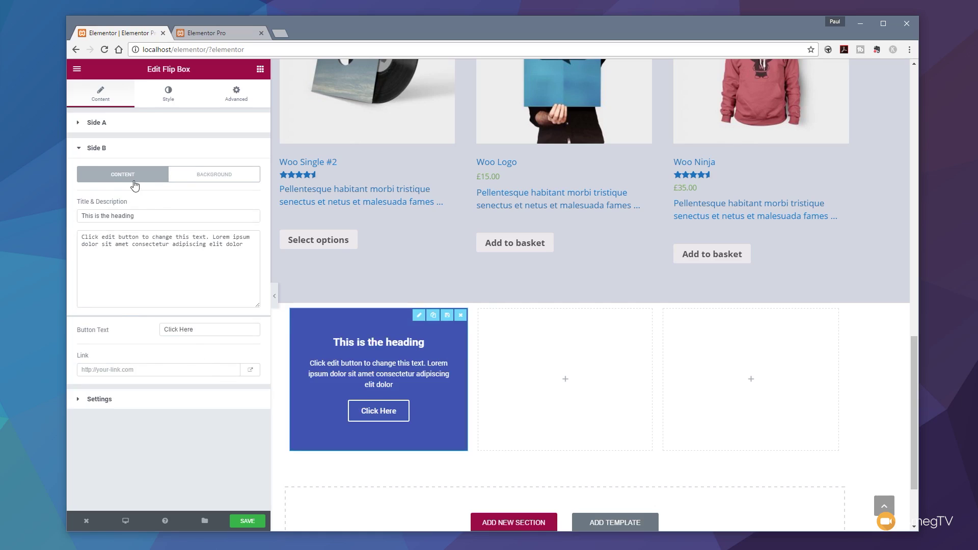
left_click(217, 182)
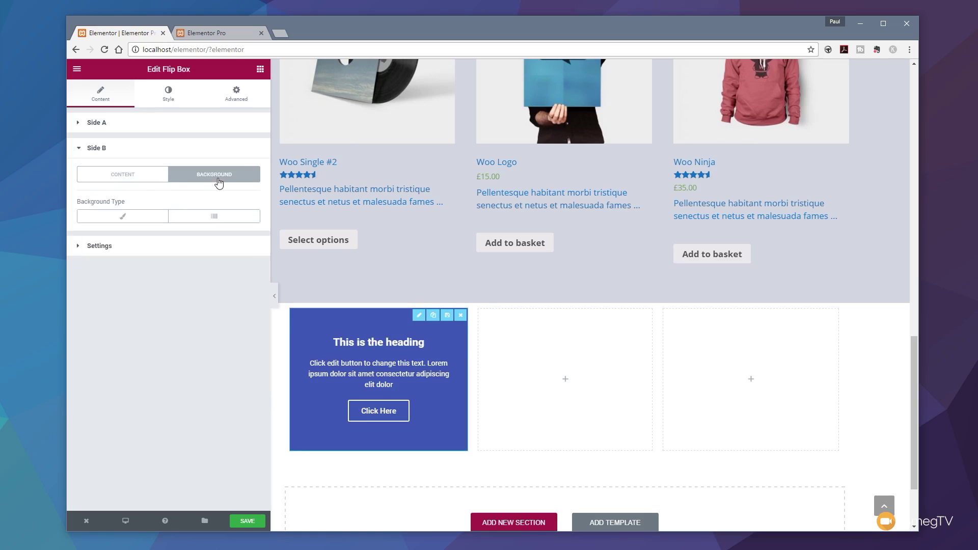
left_click(127, 180)
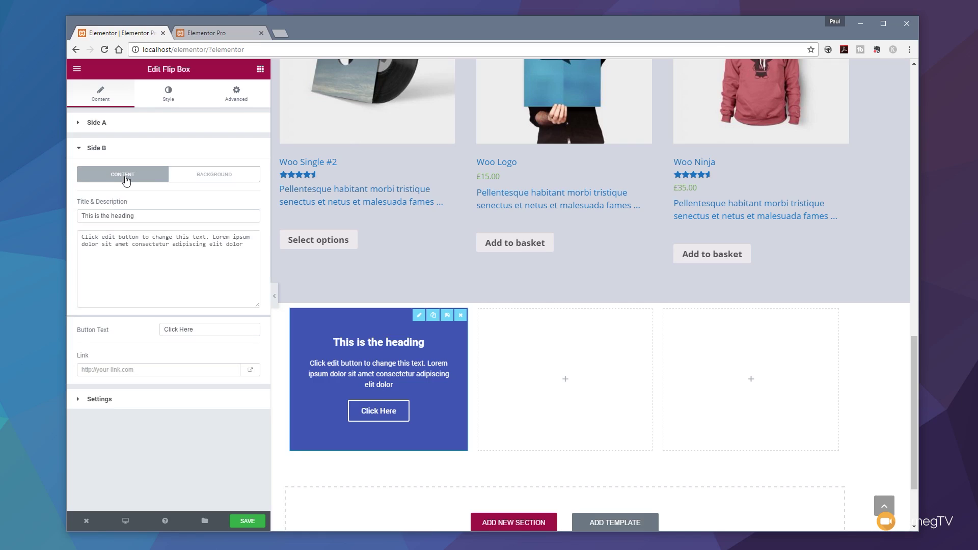
left_click_drag(141, 216, 91, 217)
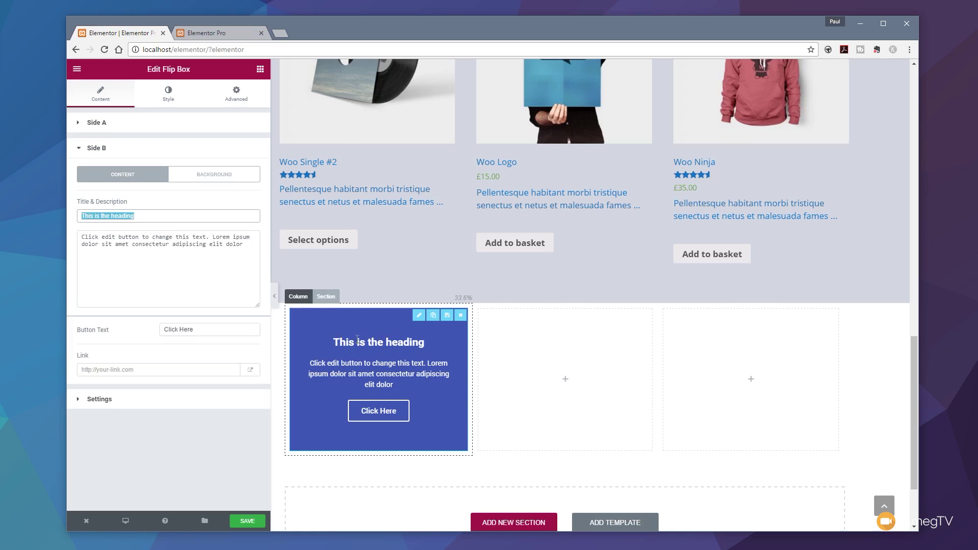
left_click(198, 248)
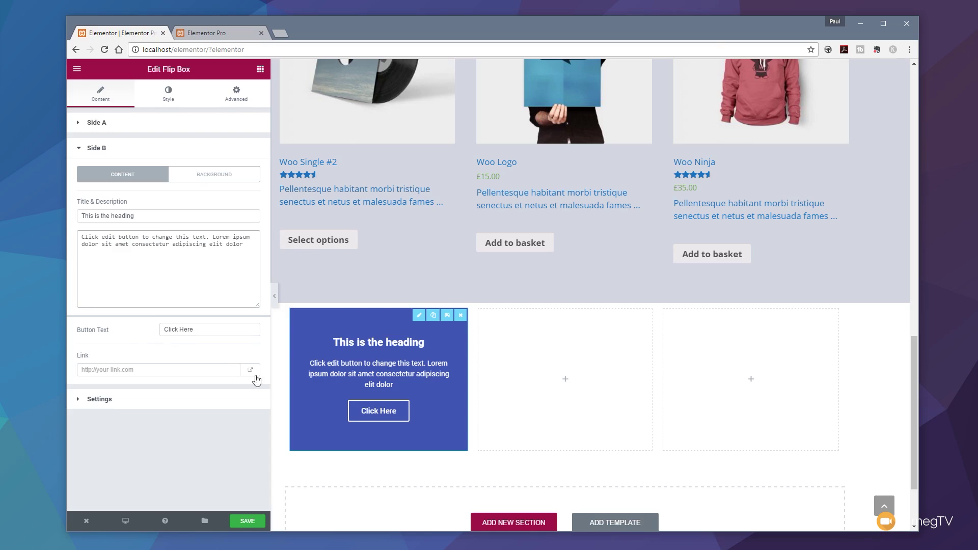
left_click(206, 328)
left_click_drag(207, 328, 146, 330)
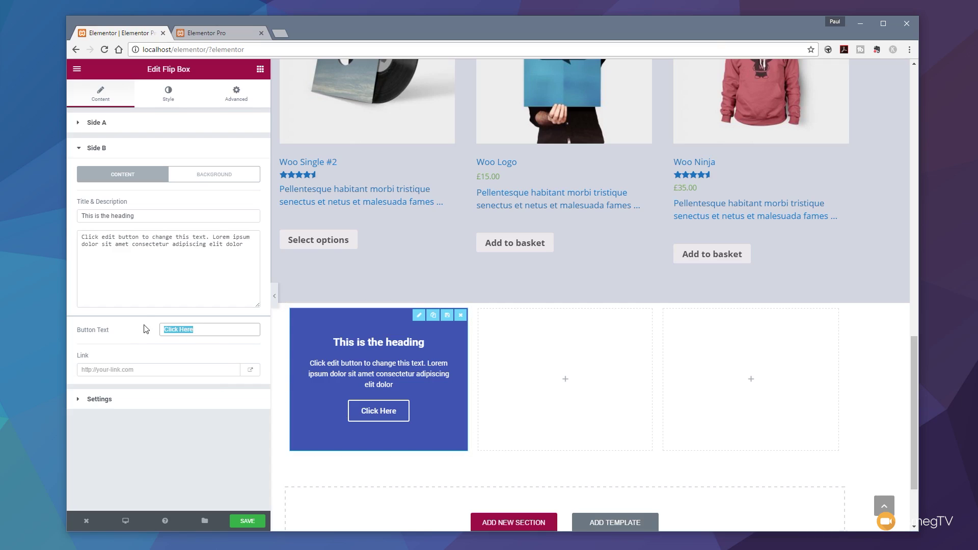
key("BackSpace")
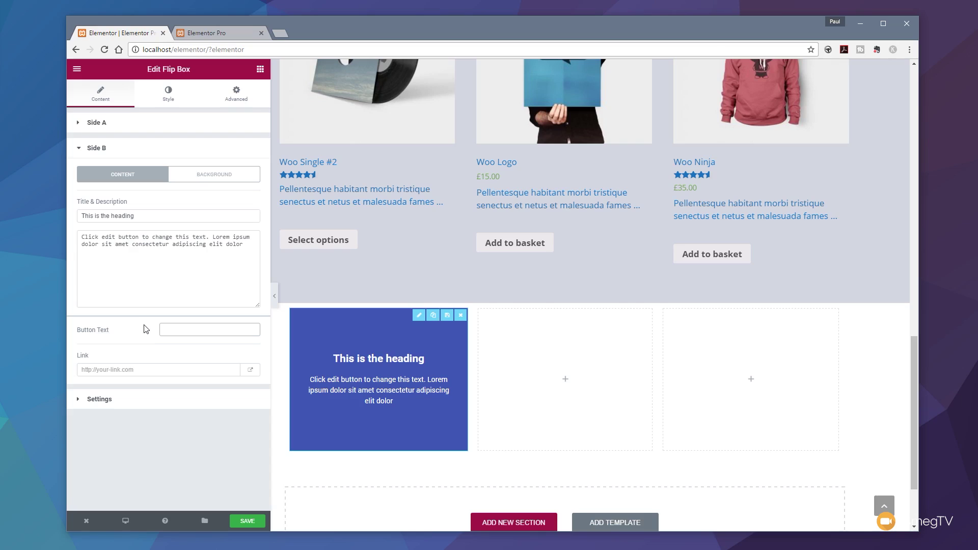
type("Click Me")
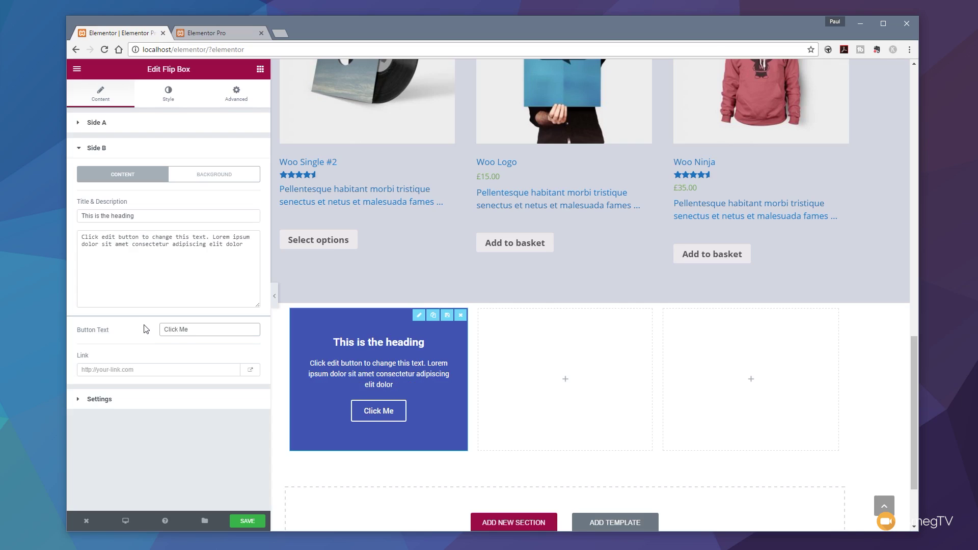
left_click(109, 370)
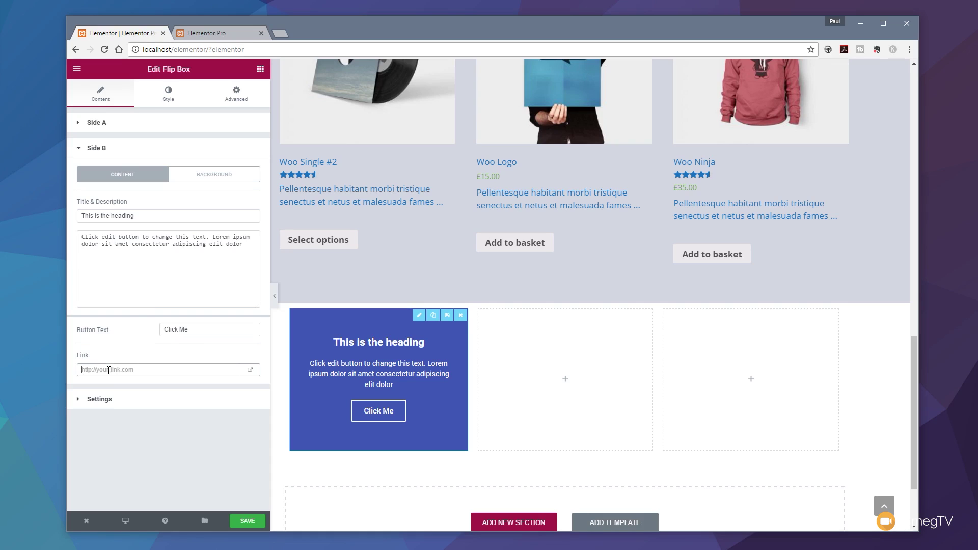
type("http")
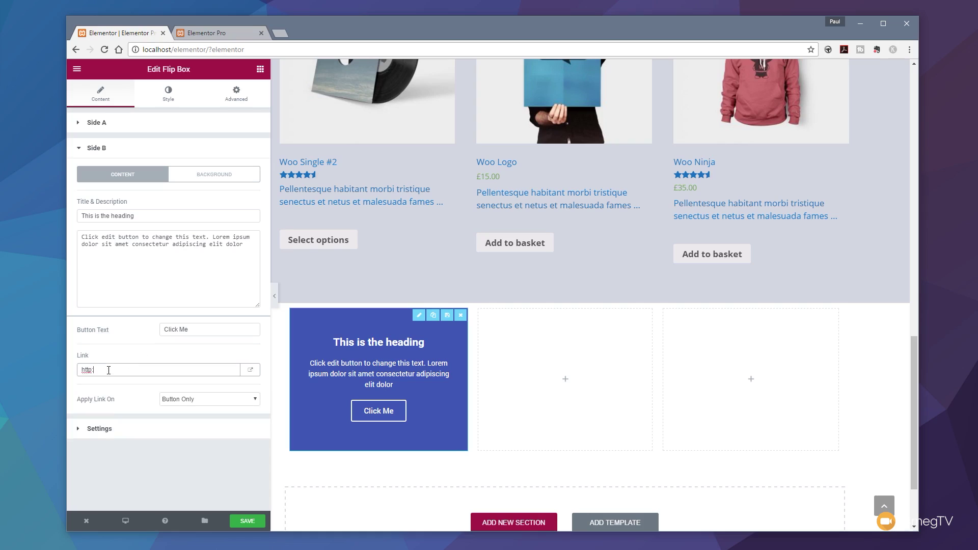
type("://wptuts.co.uk")
left_click(183, 403)
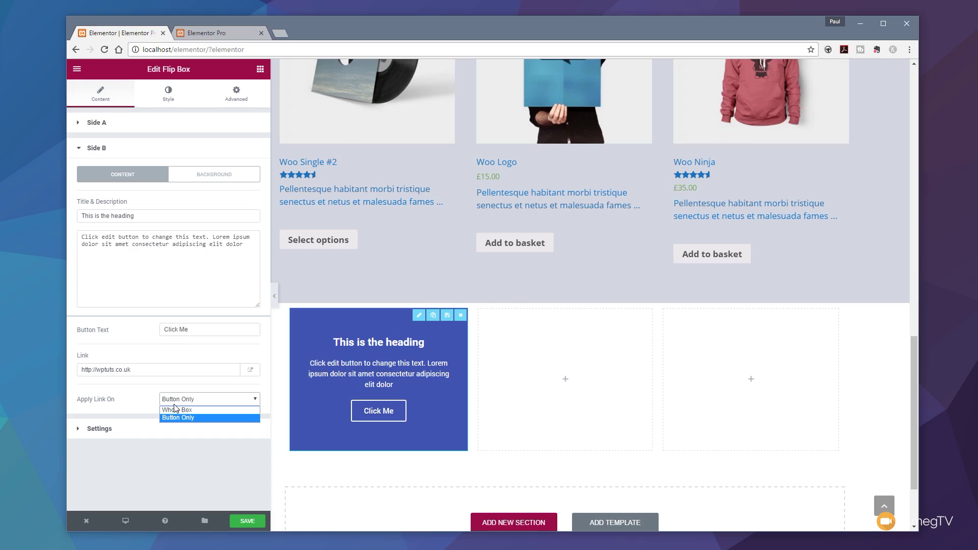
left_click(160, 450)
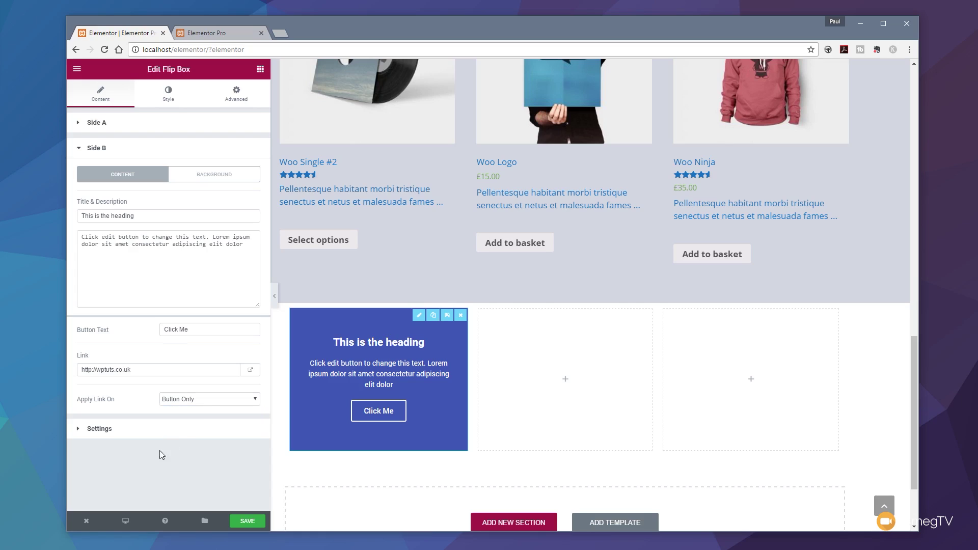
left_click(252, 371)
Step: Set the flip effect to Slide, trying the Left and then the Down direction
left_click(100, 430)
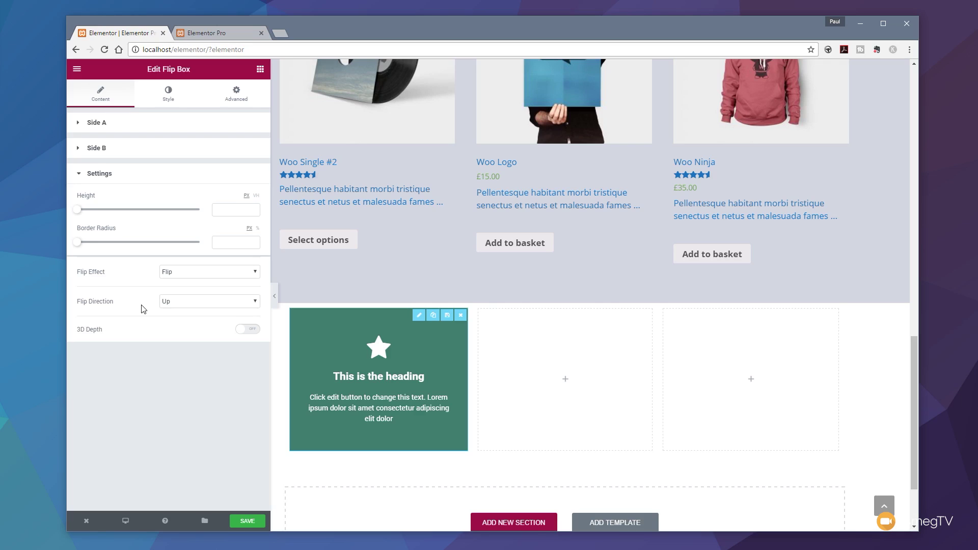
mouse_move(304, 377)
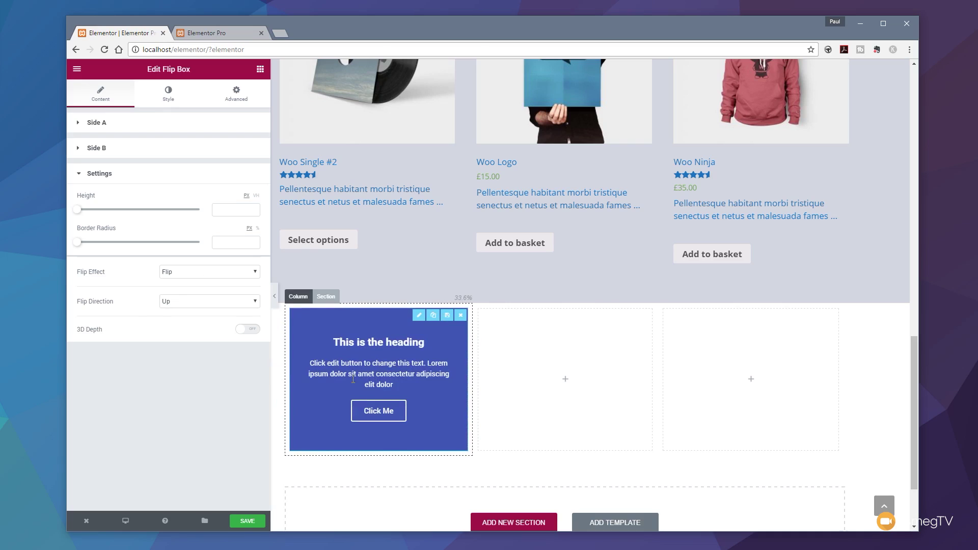
left_click(256, 273)
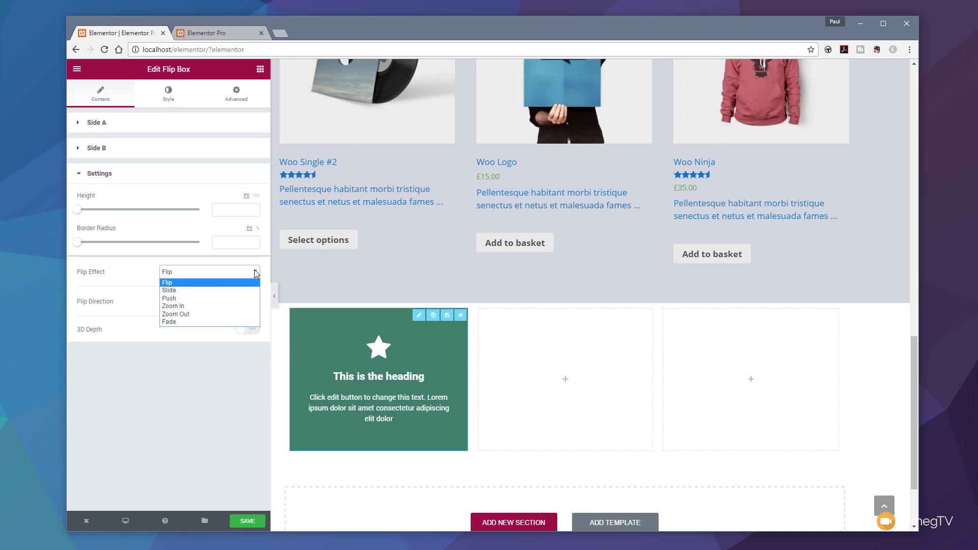
left_click(212, 290)
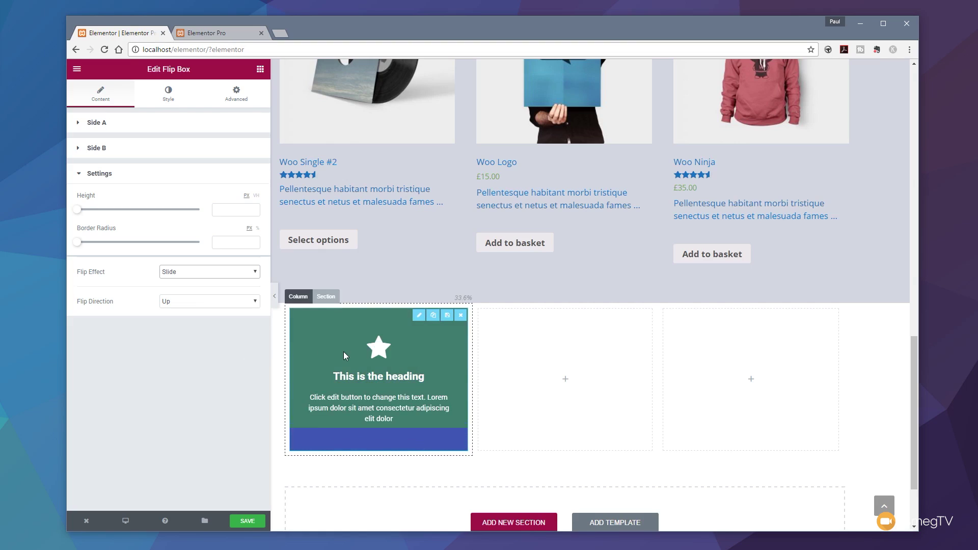
left_click(246, 304)
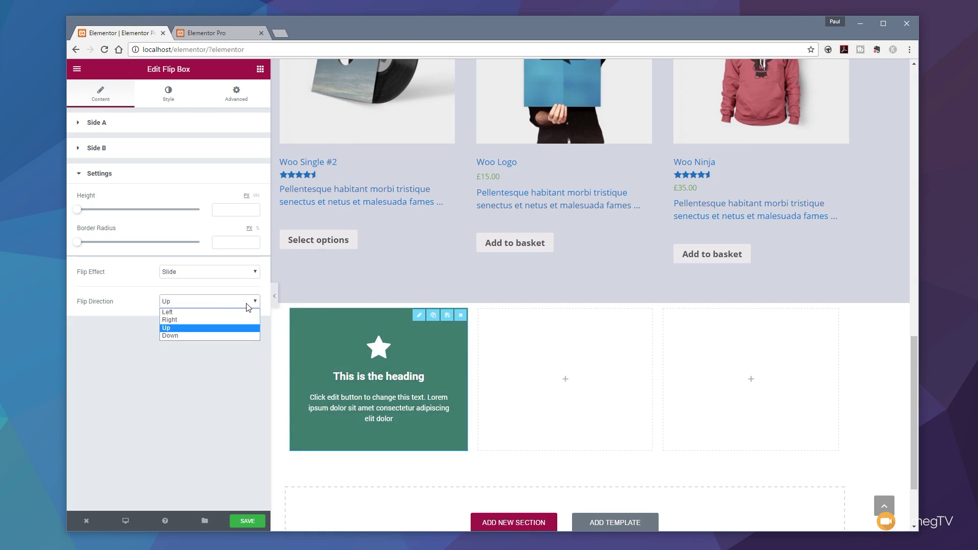
left_click(210, 313)
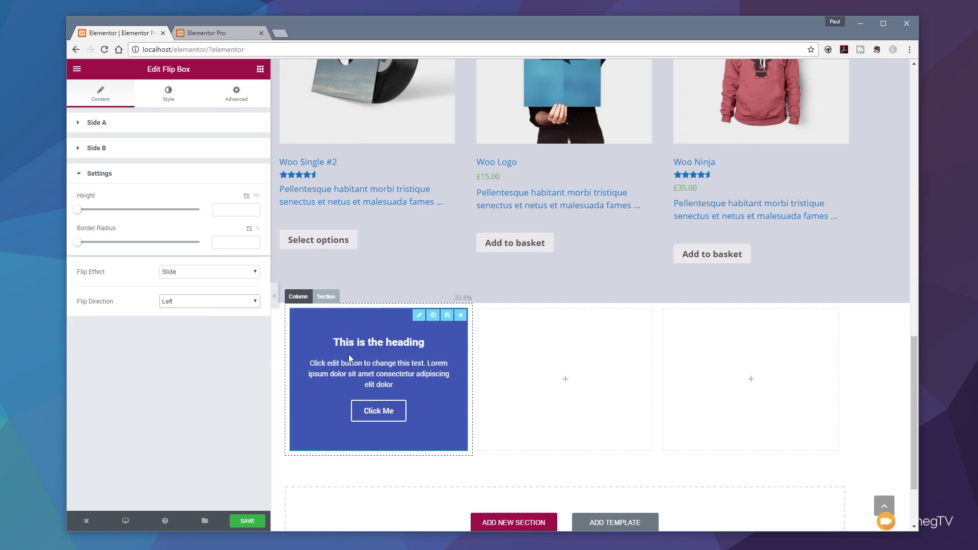
left_click(235, 304)
left_click(196, 335)
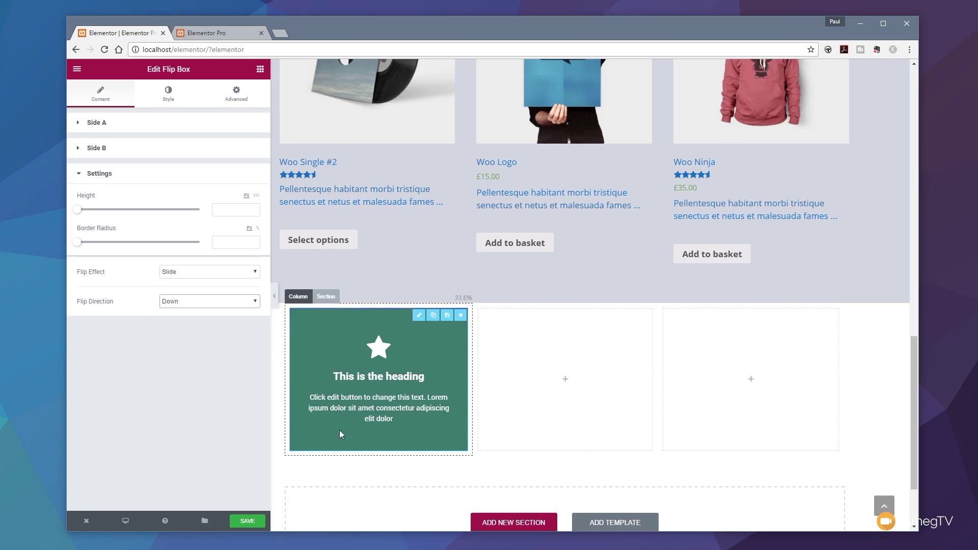
Step: Switch the flip effect to Fade
left_click(214, 278)
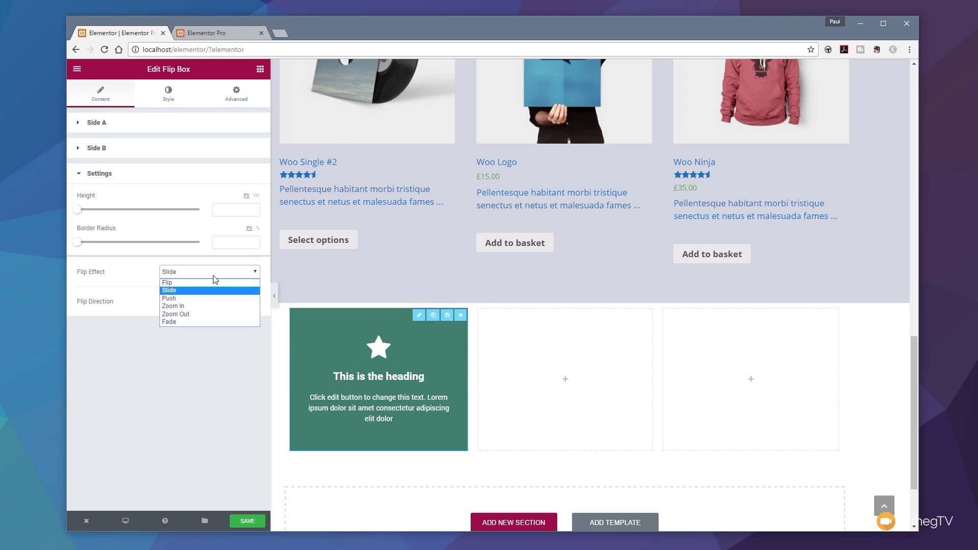
left_click(183, 321)
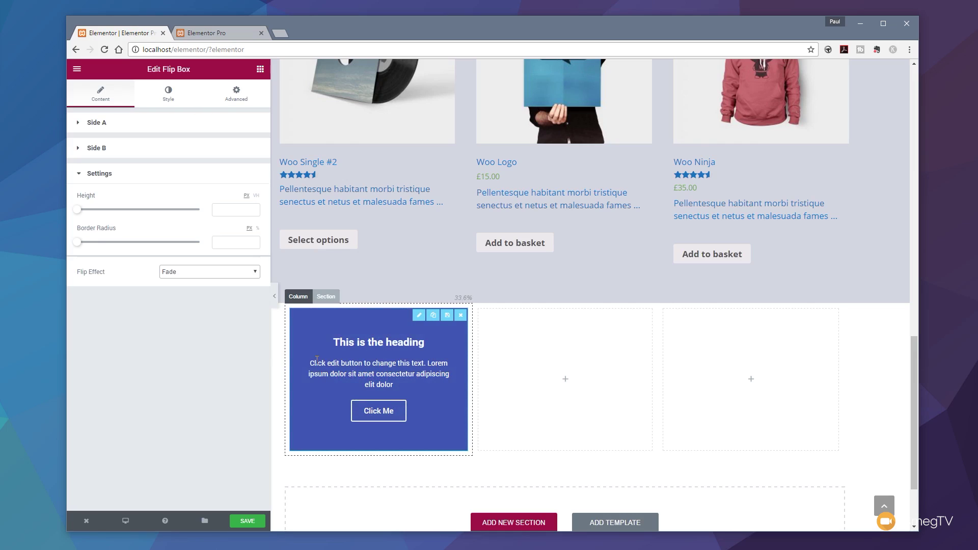
left_click(233, 271)
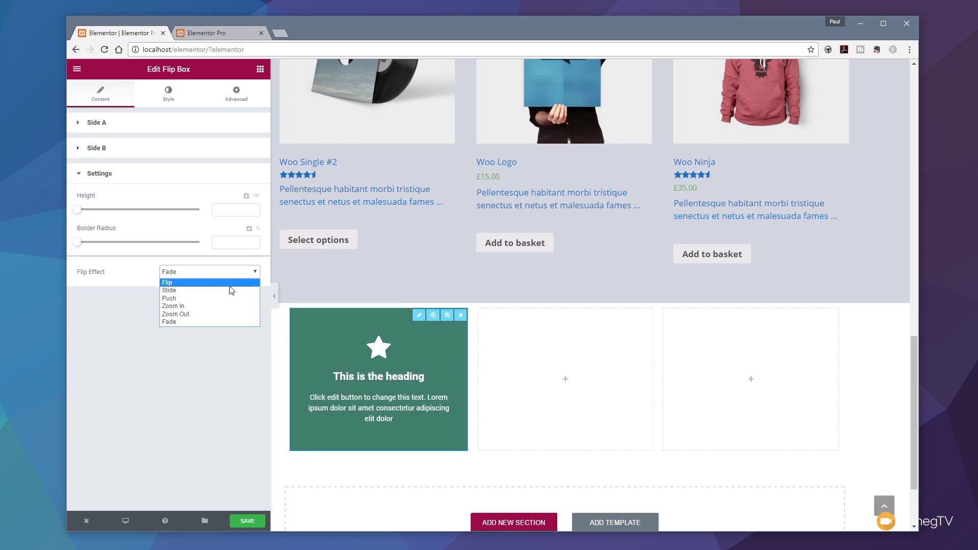
Step: Set the flip effect back to Flip with the Down direction and turn 3D Depth on
left_click(229, 285)
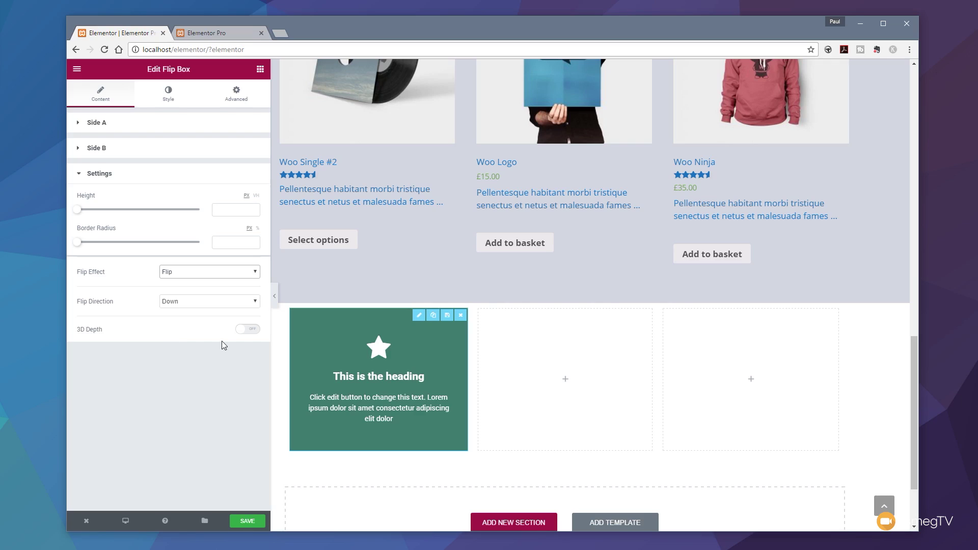
left_click(253, 331)
mouse_move(305, 409)
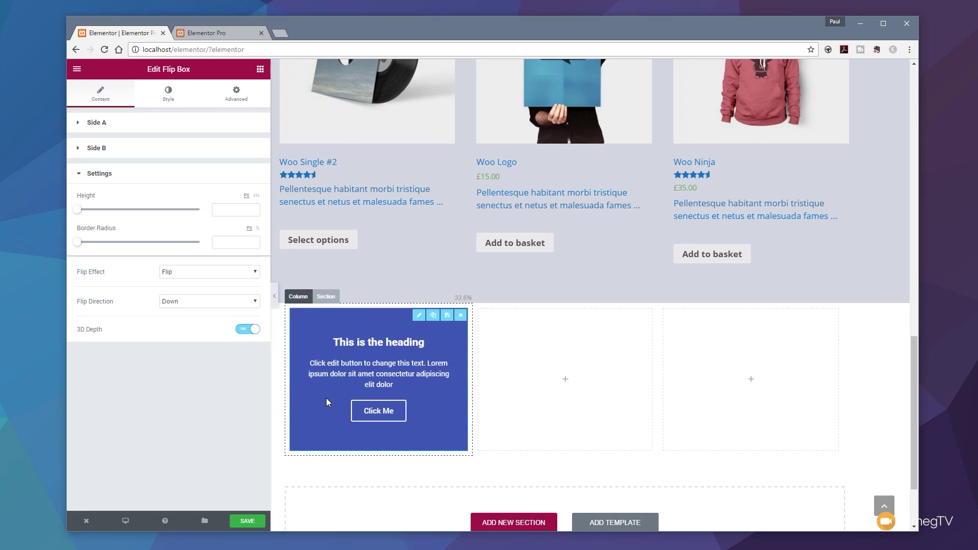
Step: Check the finished flip boxes on the live page, then set the flip direction to Right
left_click(219, 33)
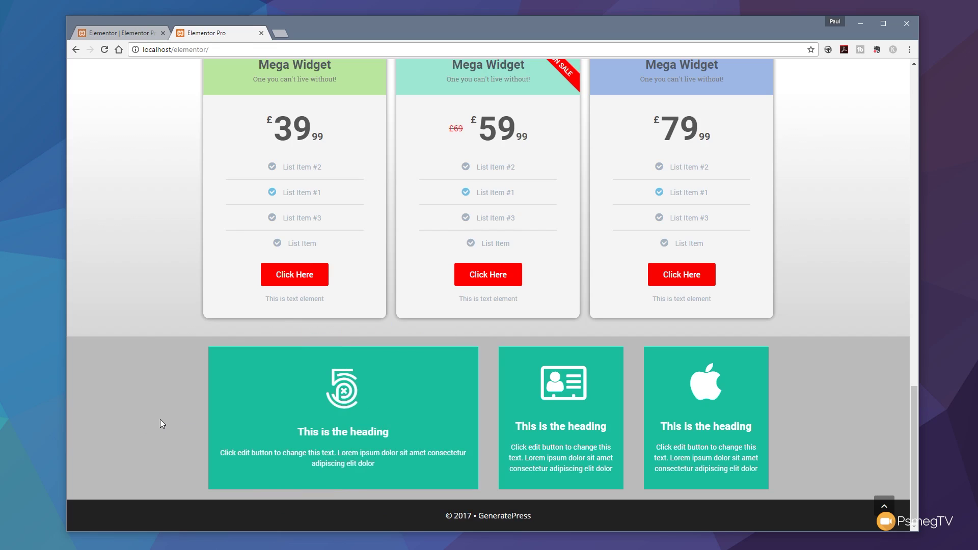
left_click(152, 35)
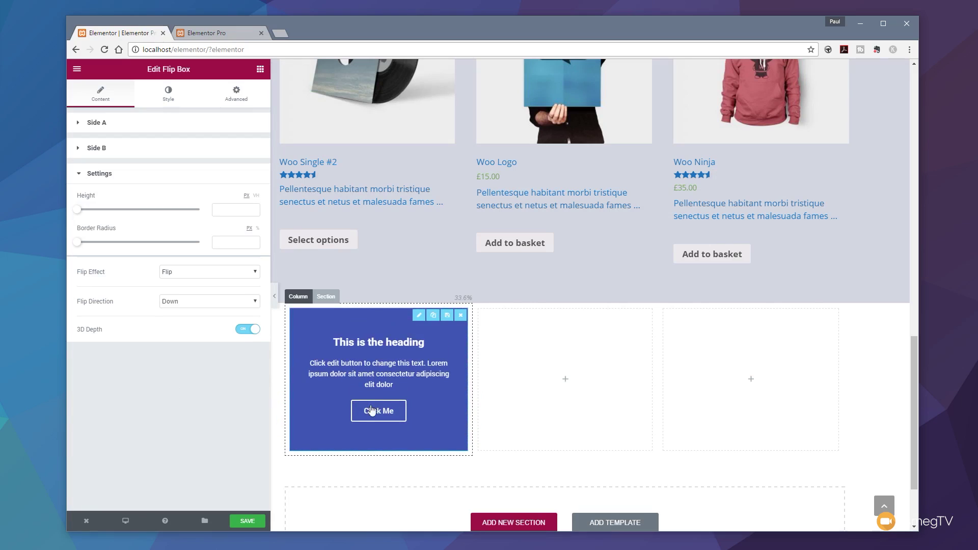
left_click(236, 306)
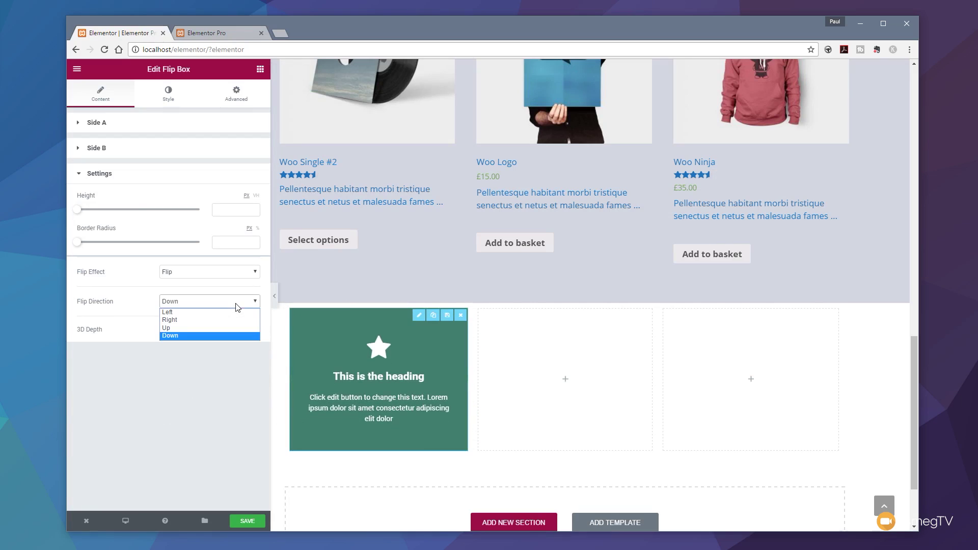
left_click(193, 321)
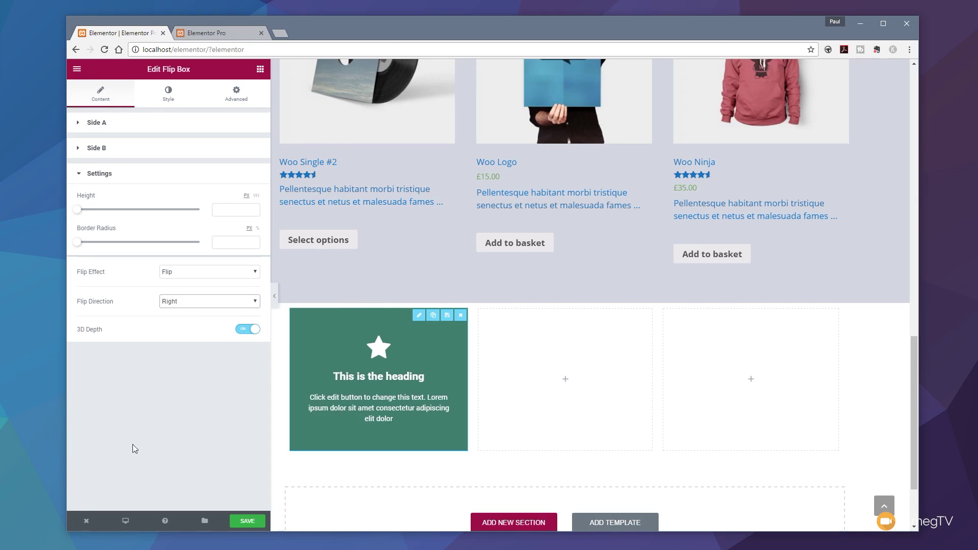
Step: In the Style tab, set the Side A padding to 10
left_click(168, 98)
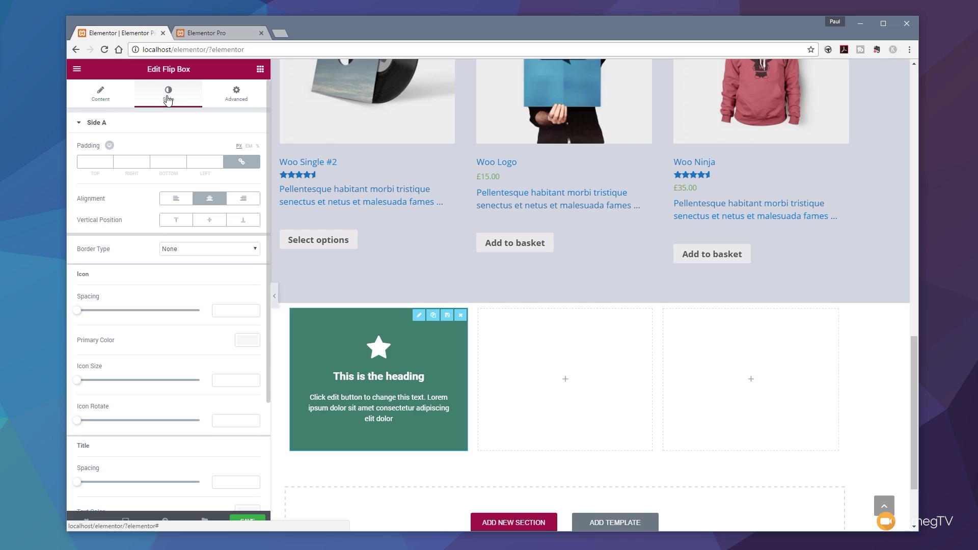
scroll(151, 219, "down", 3)
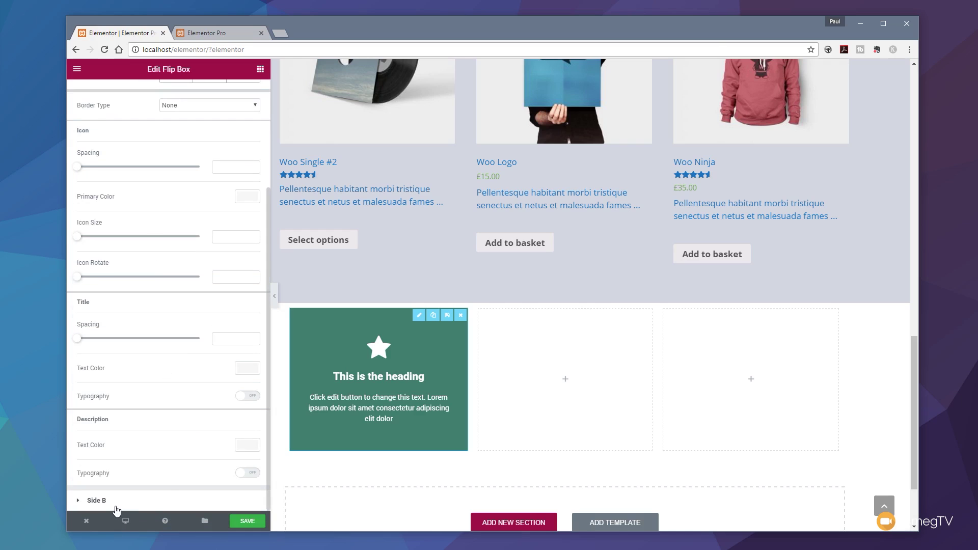
scroll(192, 462, "up", 3)
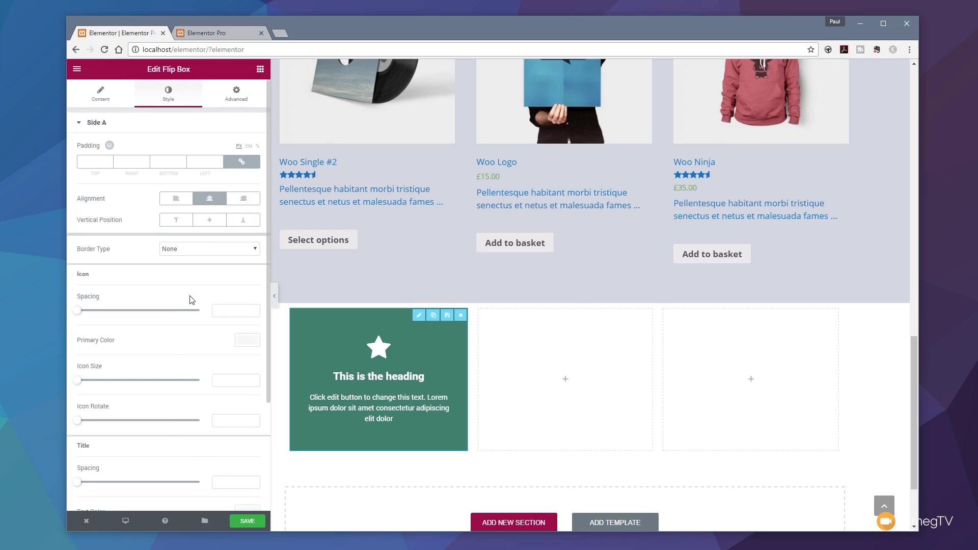
left_click(95, 162)
type("10")
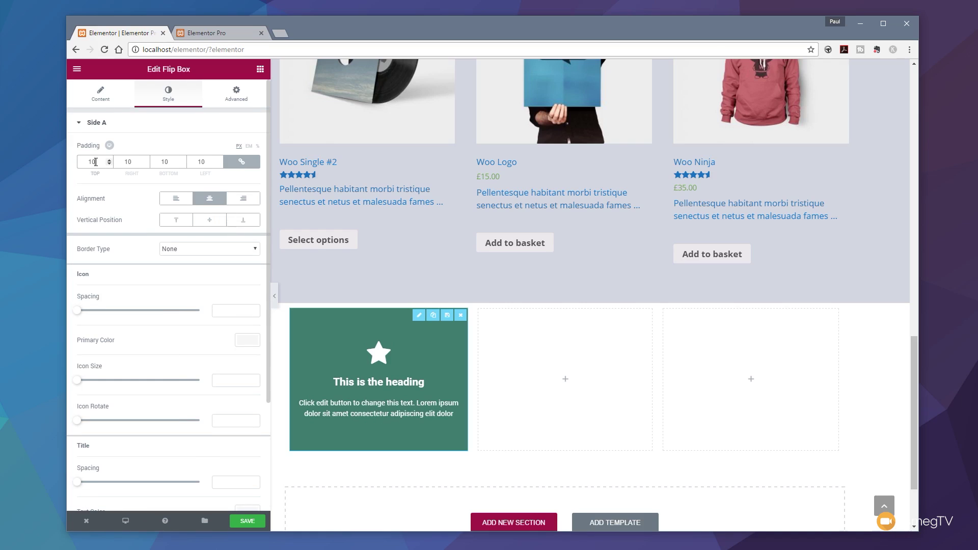
Step: Try Left, Right, Top and Bottom positions, leaving the front content at Center and Middle
left_click(178, 201)
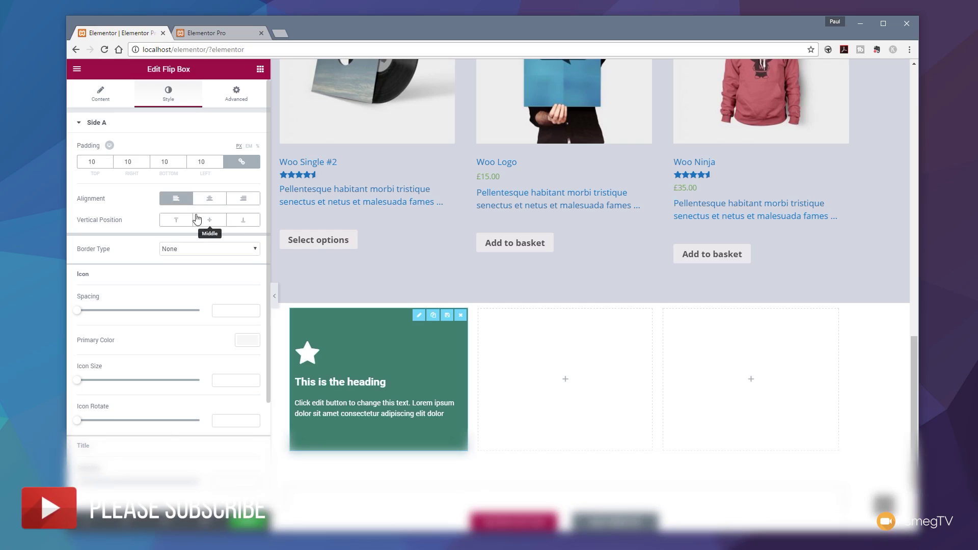
left_click(249, 201)
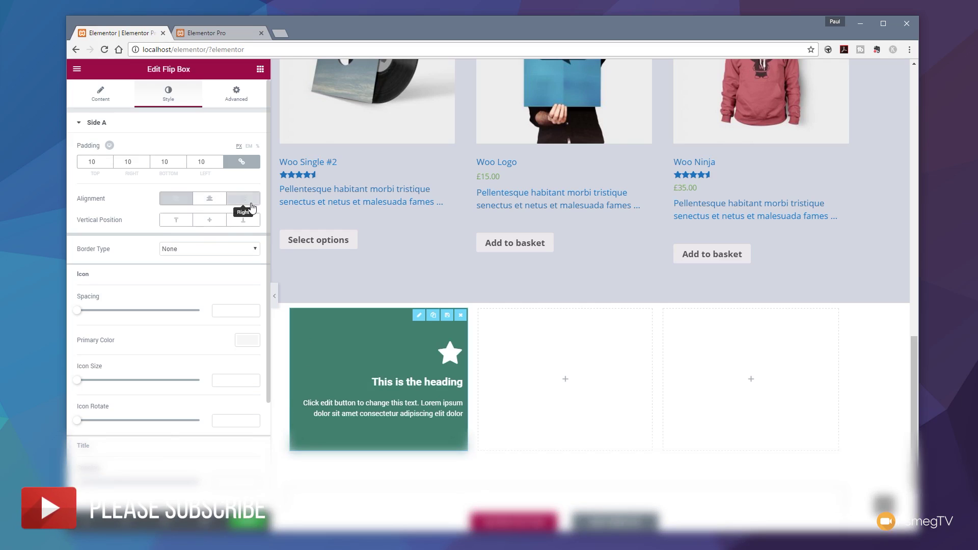
left_click(217, 203)
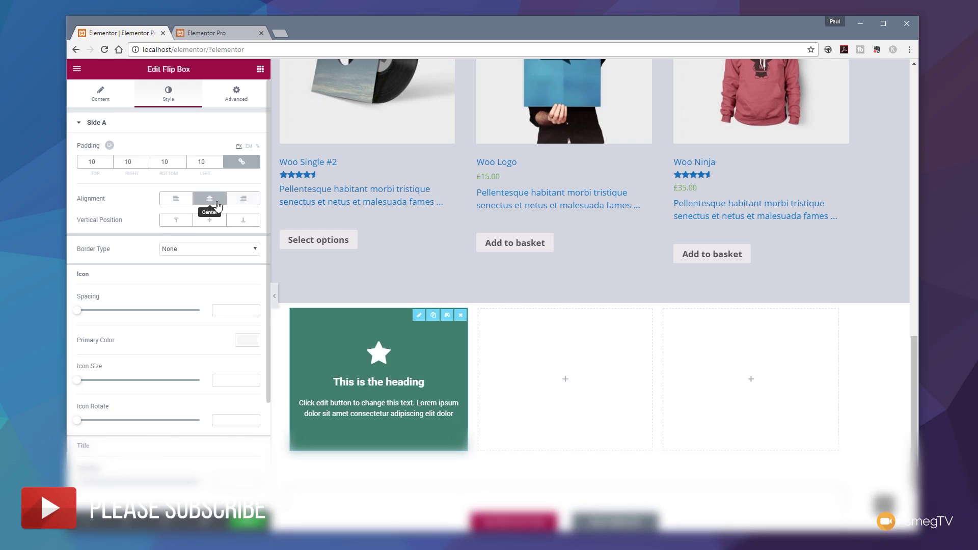
left_click(179, 227)
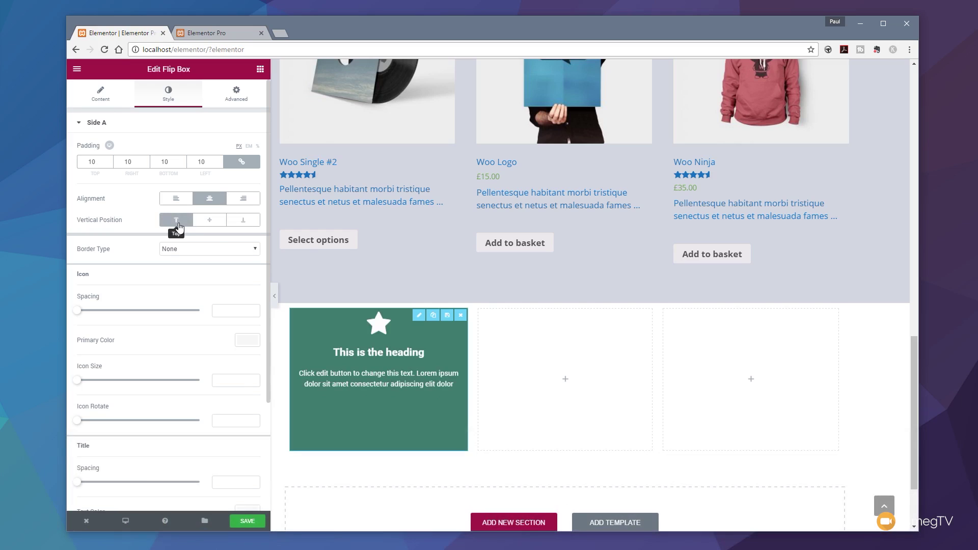
left_click(208, 225)
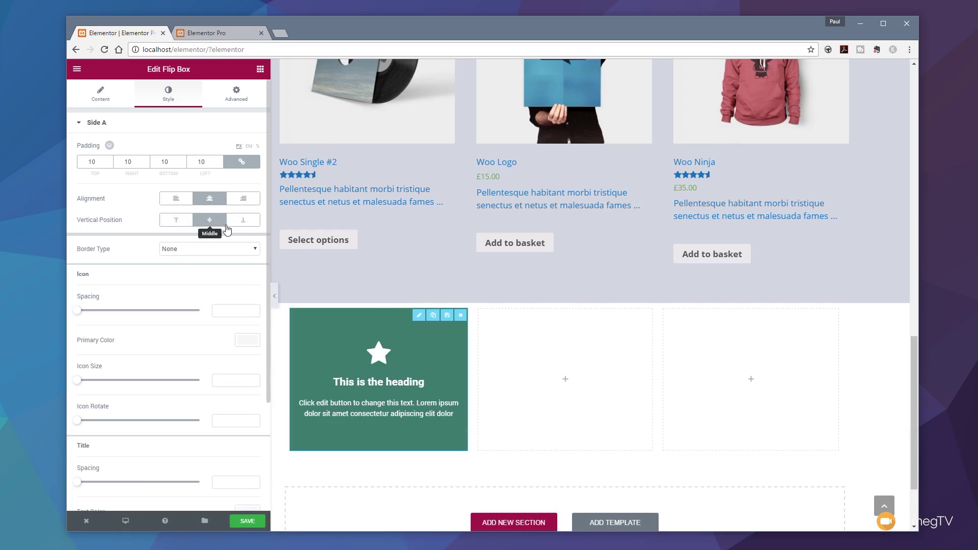
left_click(243, 223)
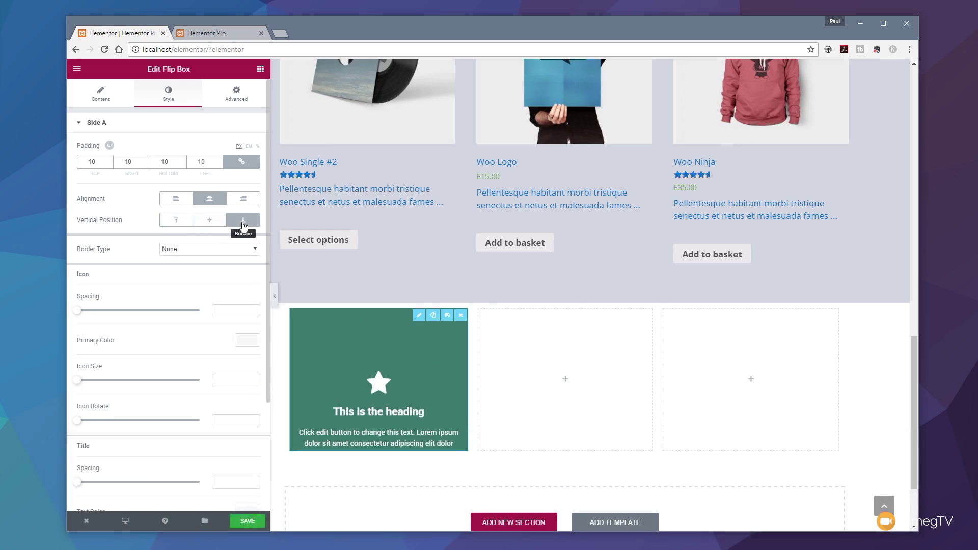
left_click(209, 220)
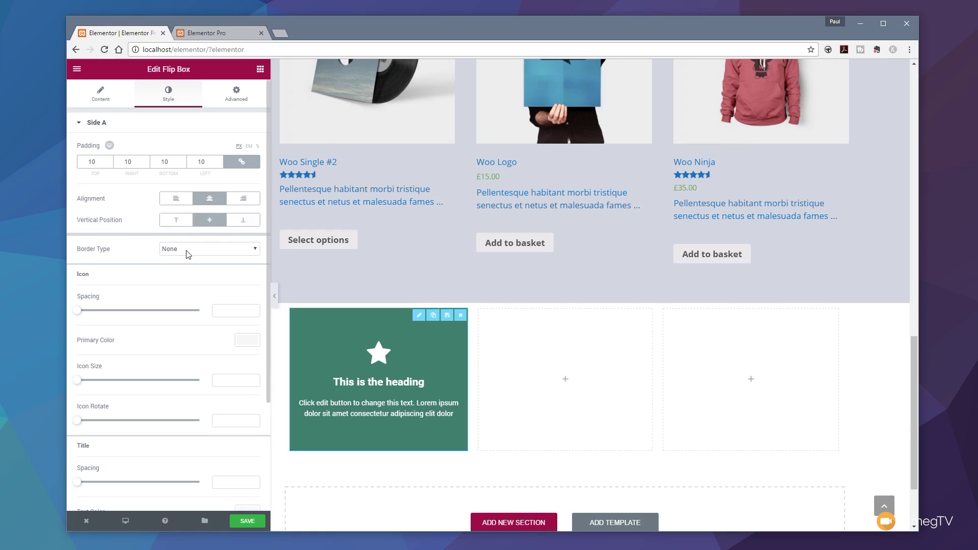
Step: Give Side A a Solid border of width 3 in the green preset #61ce70
left_click(188, 251)
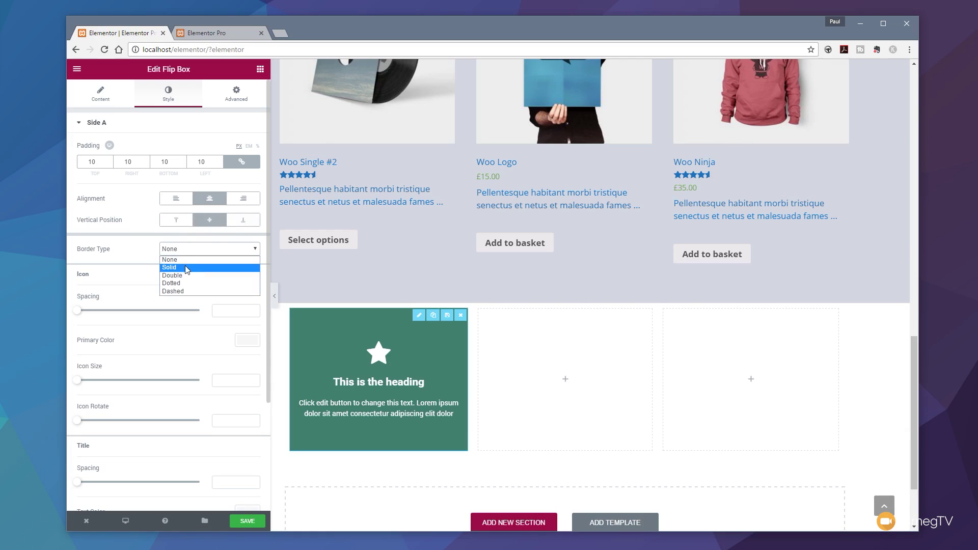
left_click(191, 268)
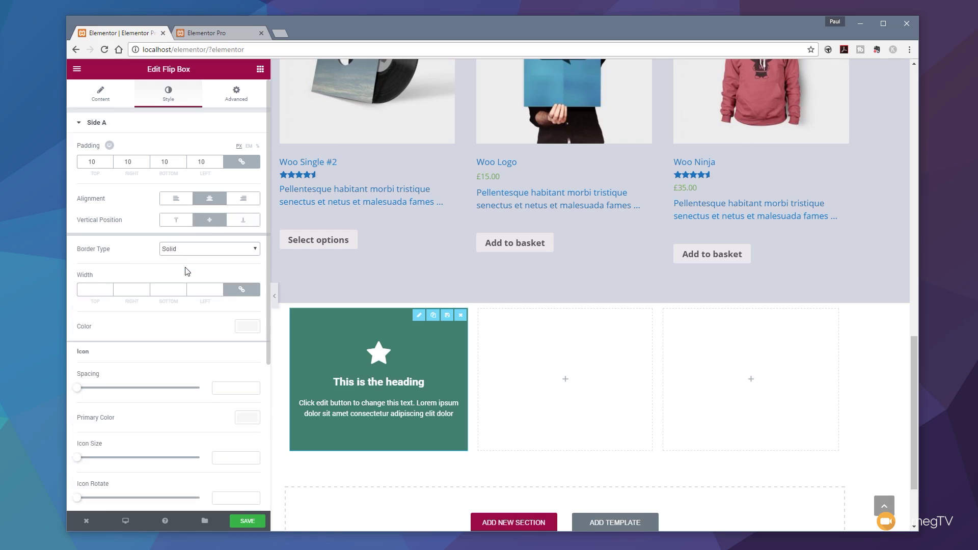
left_click(97, 290)
type("3")
left_click(244, 327)
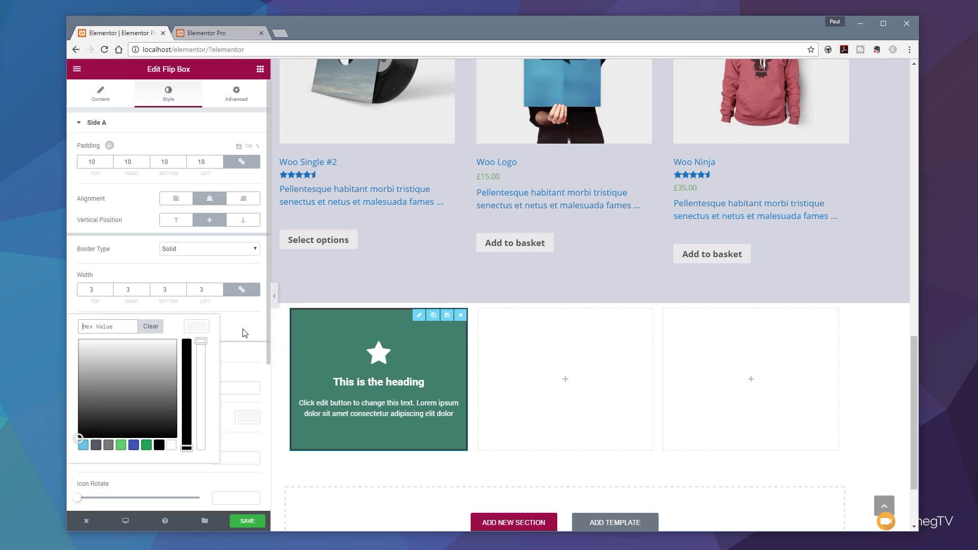
left_click(123, 444)
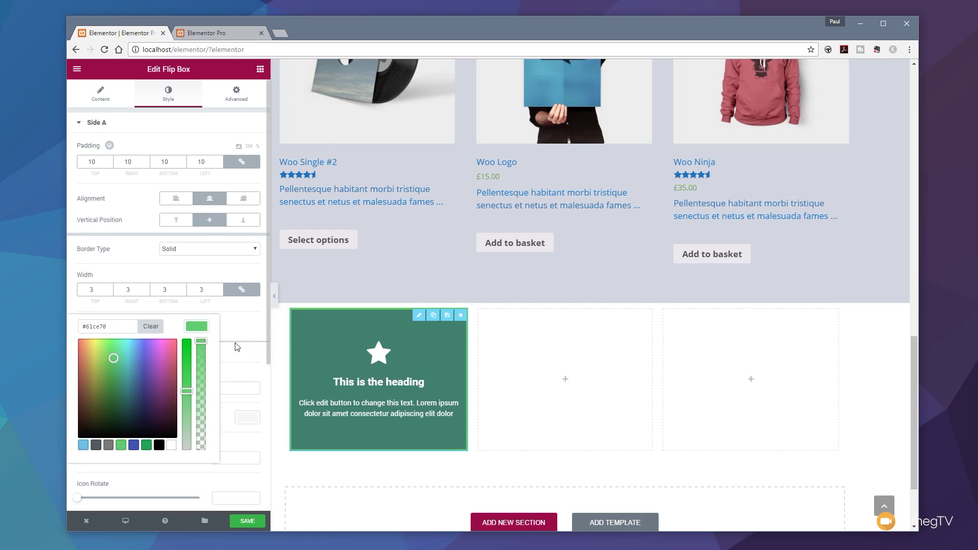
left_click(137, 253)
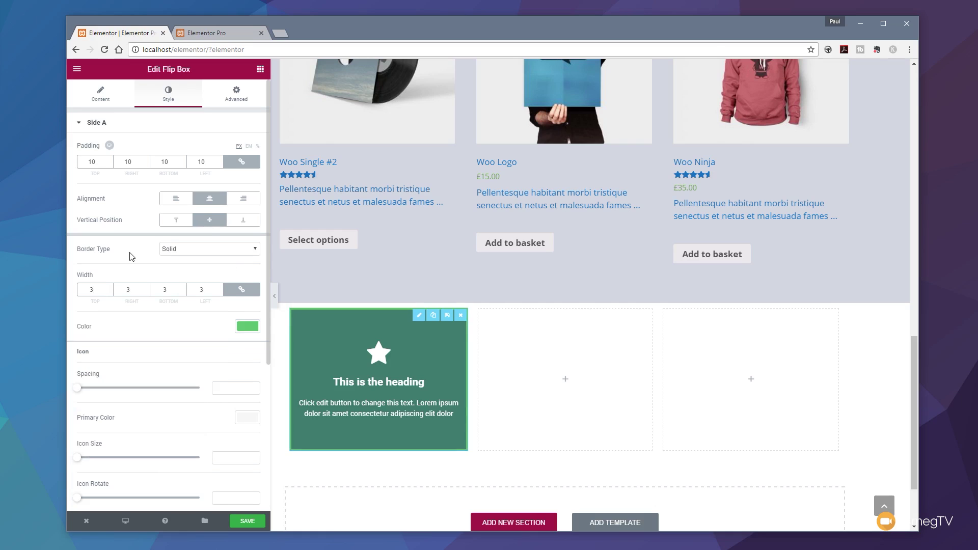
mouse_move(307, 375)
scroll(159, 341, "down", 2)
mouse_move(382, 380)
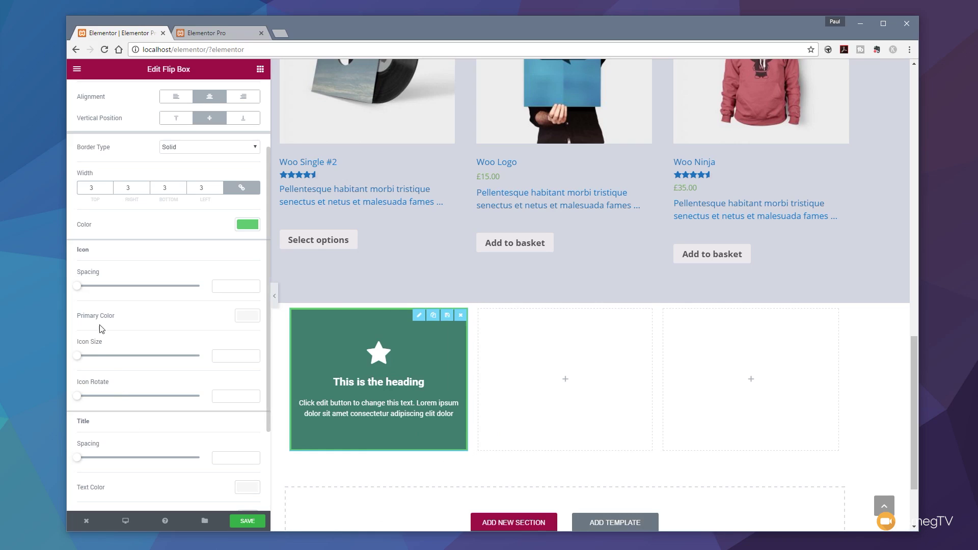
left_click(227, 286)
mouse_move(77, 287)
left_mouse_down()
mouse_move(164, 291)
mouse_move(64, 295)
left_mouse_up()
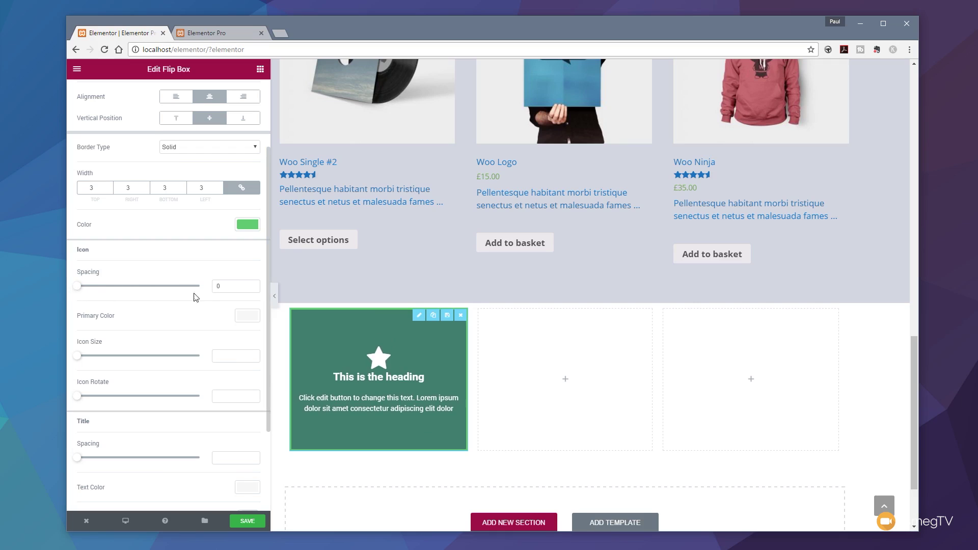
double_click(217, 286)
key("BackSpace")
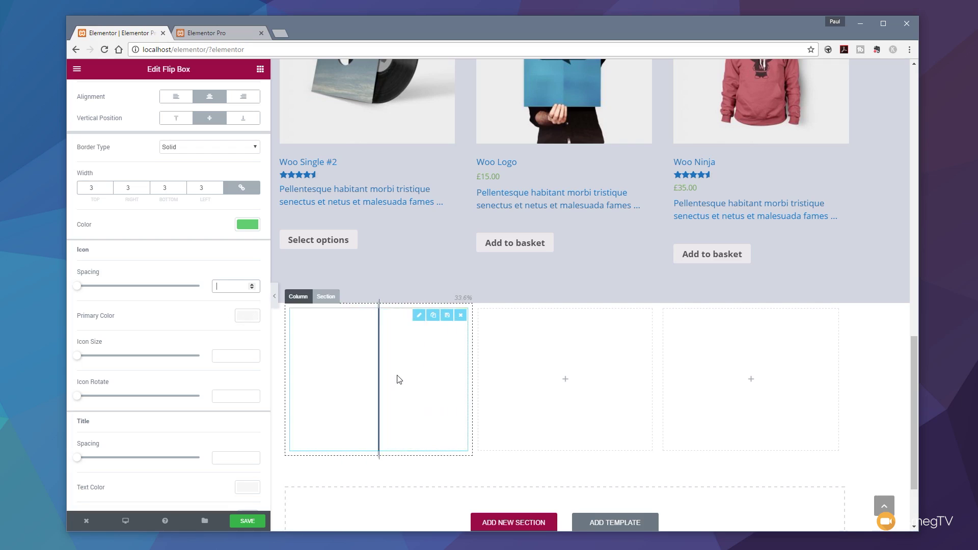
Step: Set the star icon's primary colour to white on the flip box front
left_click(249, 317)
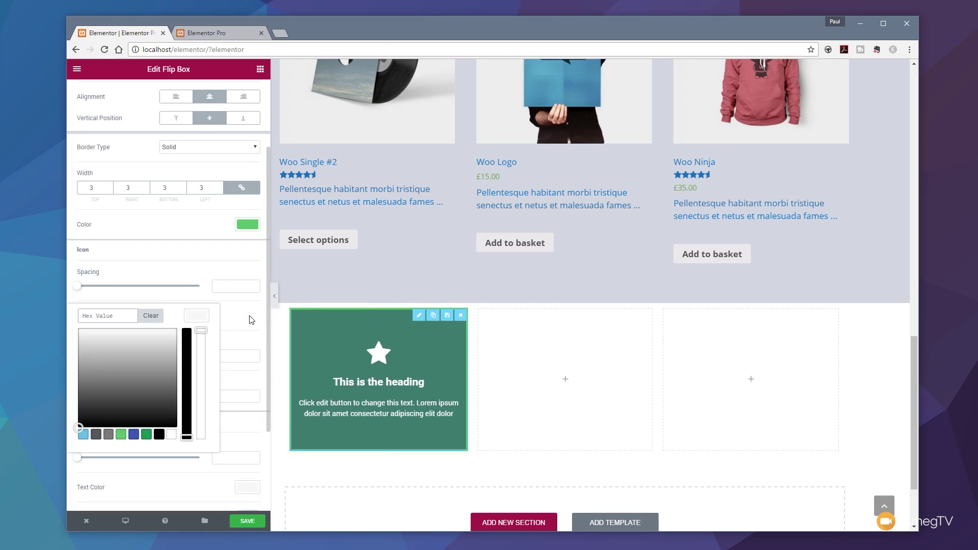
mouse_move(136, 387)
left_mouse_down()
mouse_move(78, 371)
mouse_move(70, 350)
mouse_move(65, 396)
mouse_move(54, 324)
mouse_move(54, 395)
left_mouse_up()
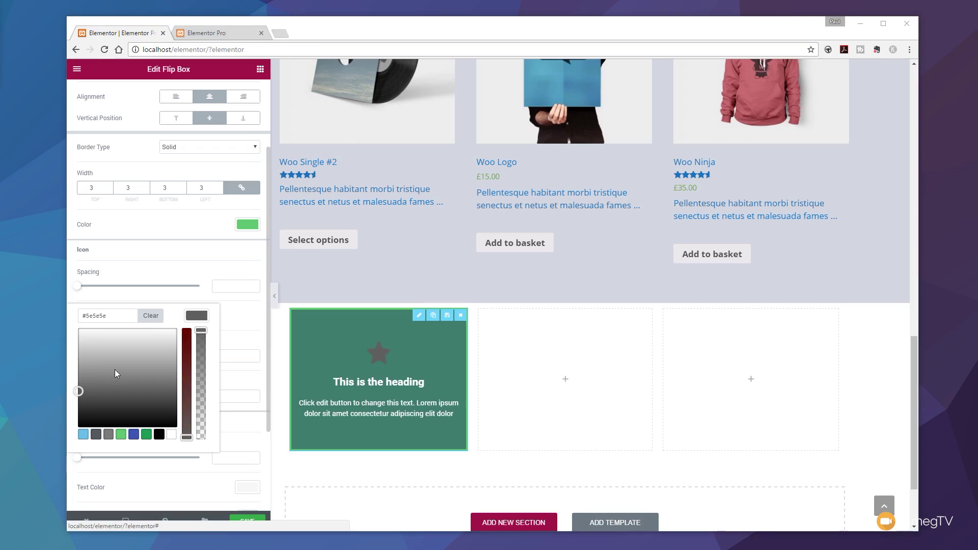
left_click_drag(89, 339, 79, 330)
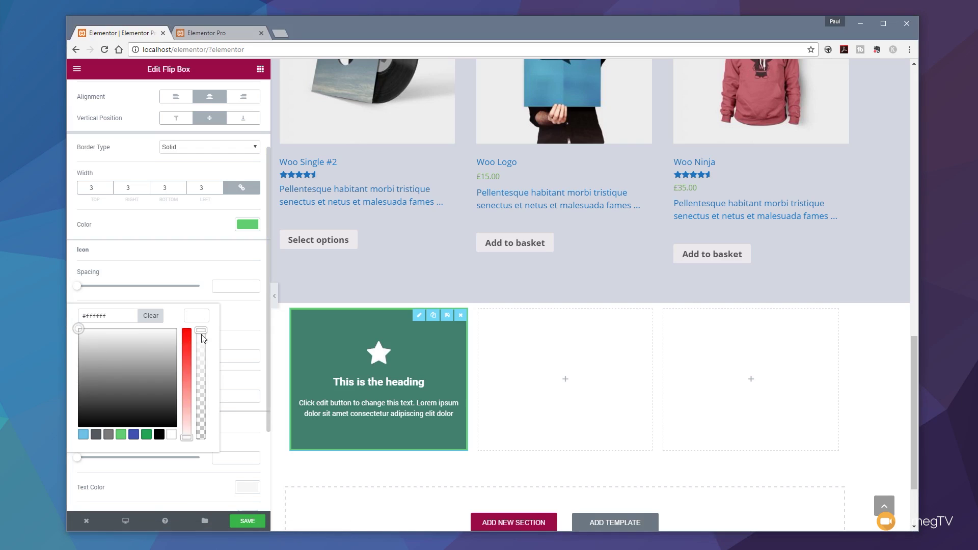
left_click(244, 323)
Step: Try the Icon Size and Icon Rotate sliders (rotation 164), then clear both values
scroll(152, 366, "down", 2)
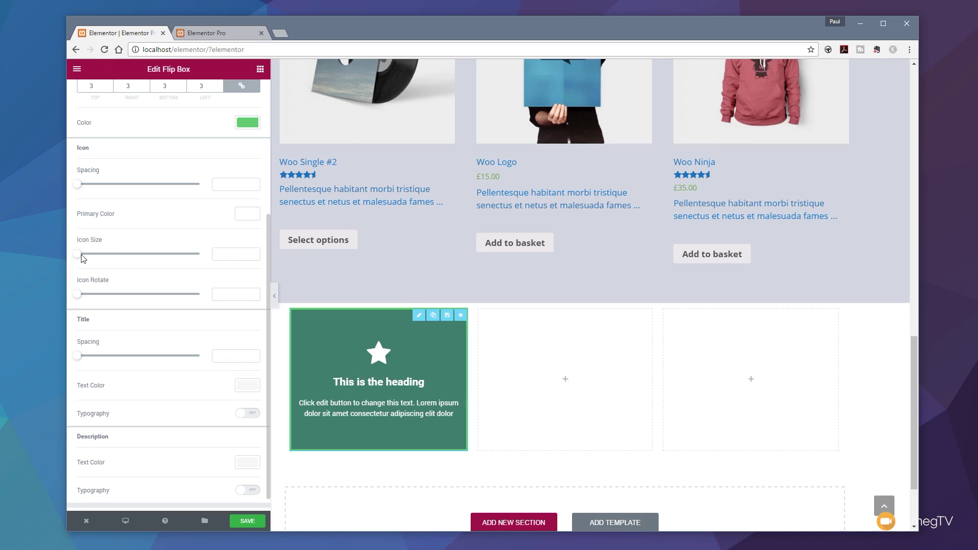
mouse_move(78, 256)
left_mouse_down()
mouse_move(191, 257)
mouse_move(80, 257)
left_mouse_up()
left_click_drag(240, 254, 170, 255)
key("BackSpace")
mouse_move(81, 301)
left_mouse_down()
mouse_move(151, 301)
mouse_move(75, 300)
left_mouse_up()
left_click_drag(240, 294, 195, 294)
scroll(156, 317, "down", 1)
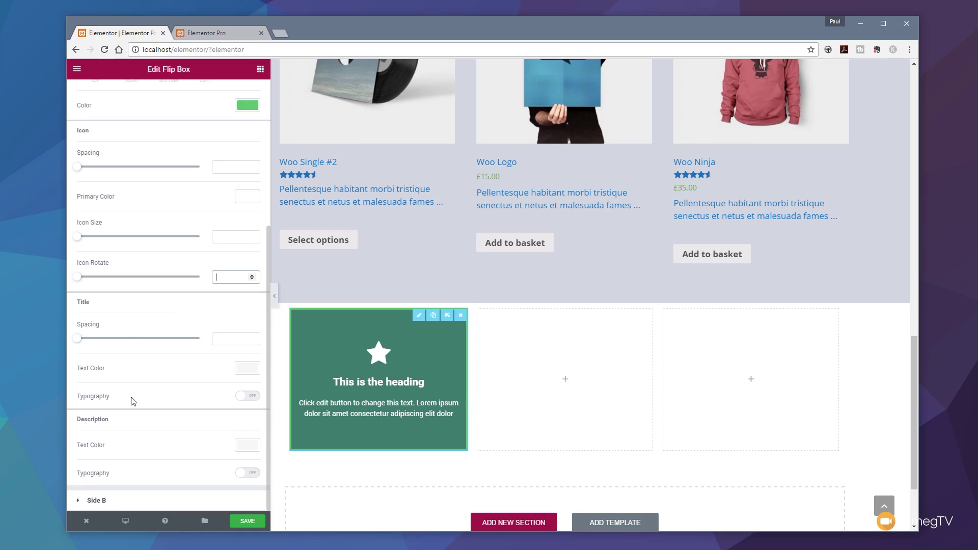
left_click(252, 398)
scroll(178, 391, "down", 3)
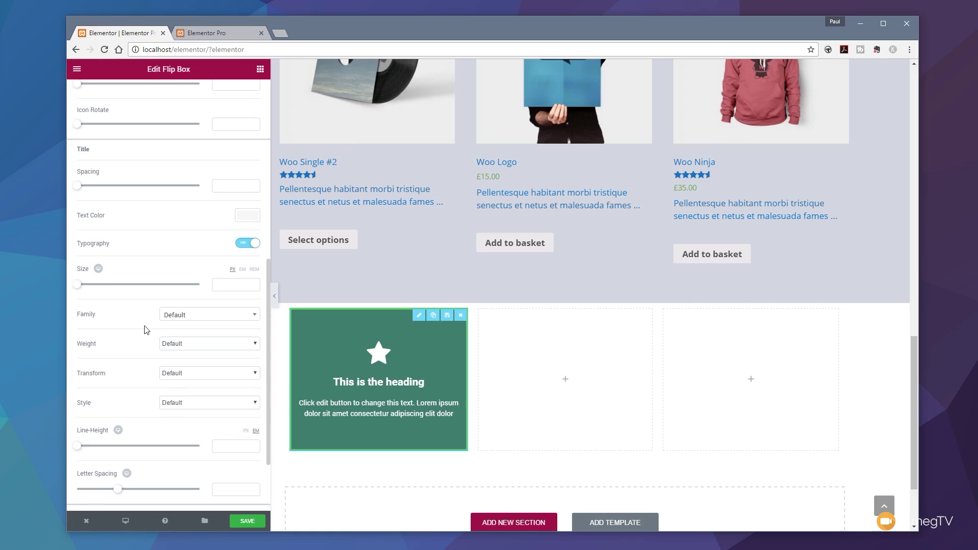
left_click(99, 271)
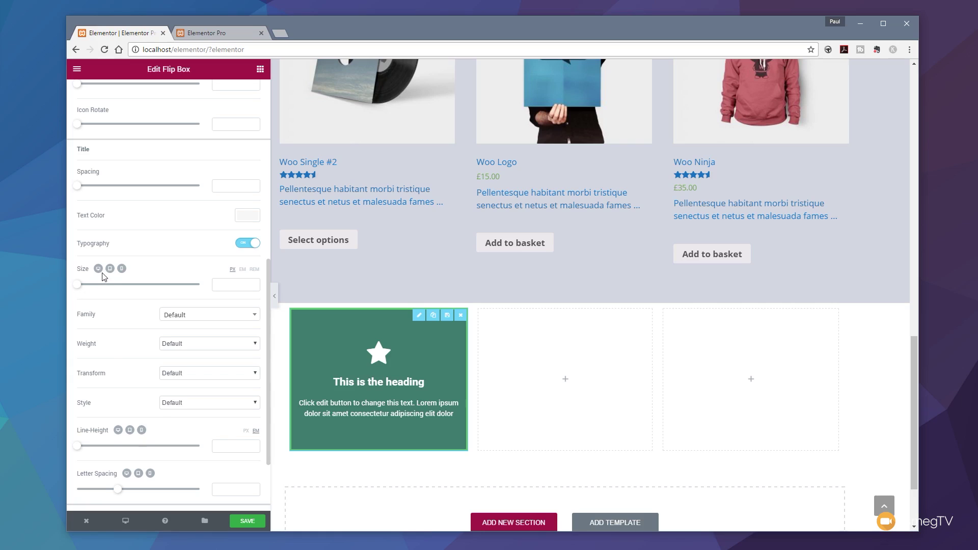
left_click(247, 243)
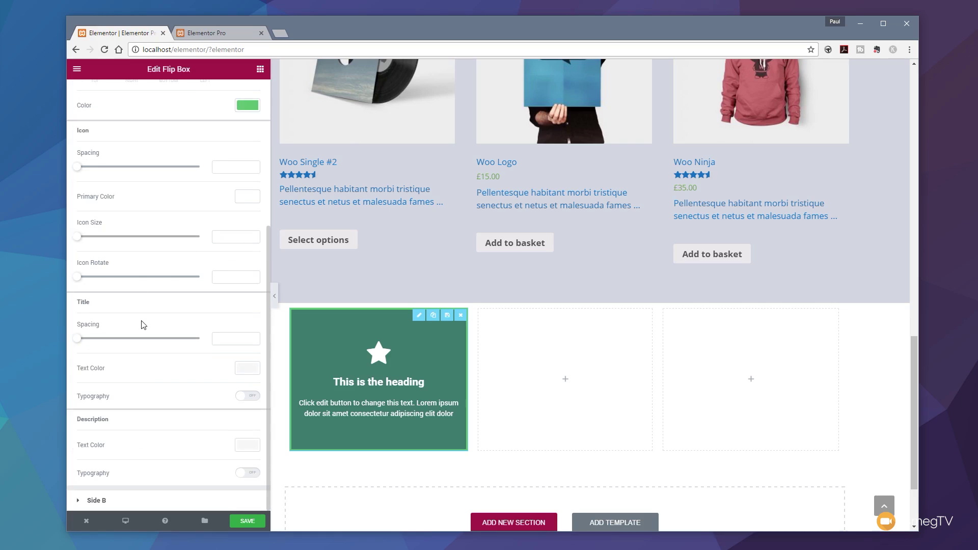
scroll(165, 356, "up", 1)
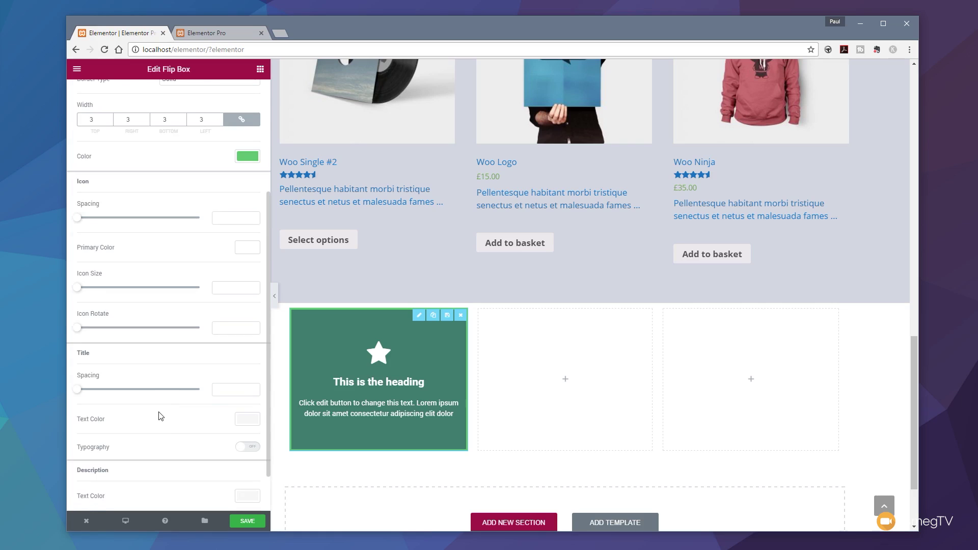
mouse_move(80, 395)
left_mouse_down()
mouse_move(146, 395)
mouse_move(77, 395)
left_mouse_up()
double_click(232, 393)
key("BackSpace")
scroll(208, 447, "down", 1)
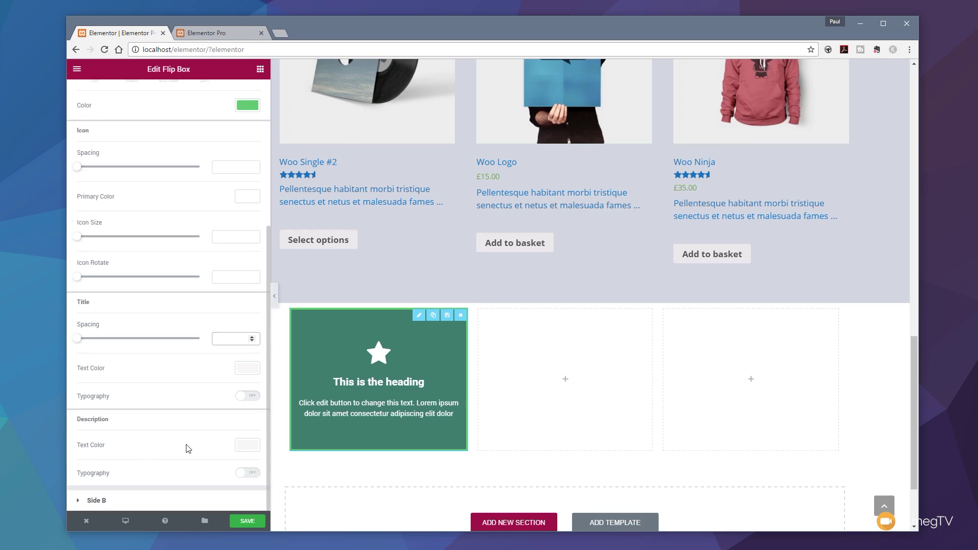
left_click(99, 503)
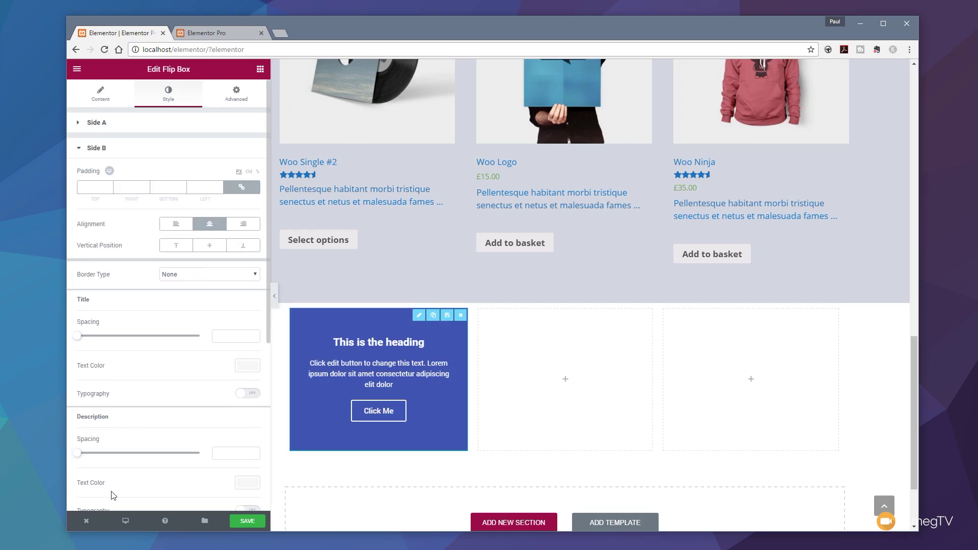
scroll(191, 407, "down", 4)
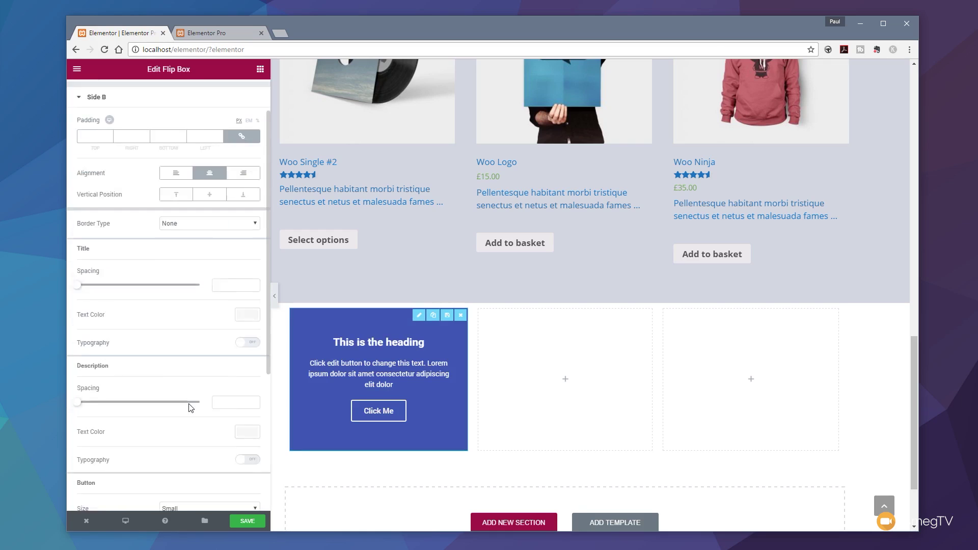
scroll(190, 407, "down", 1)
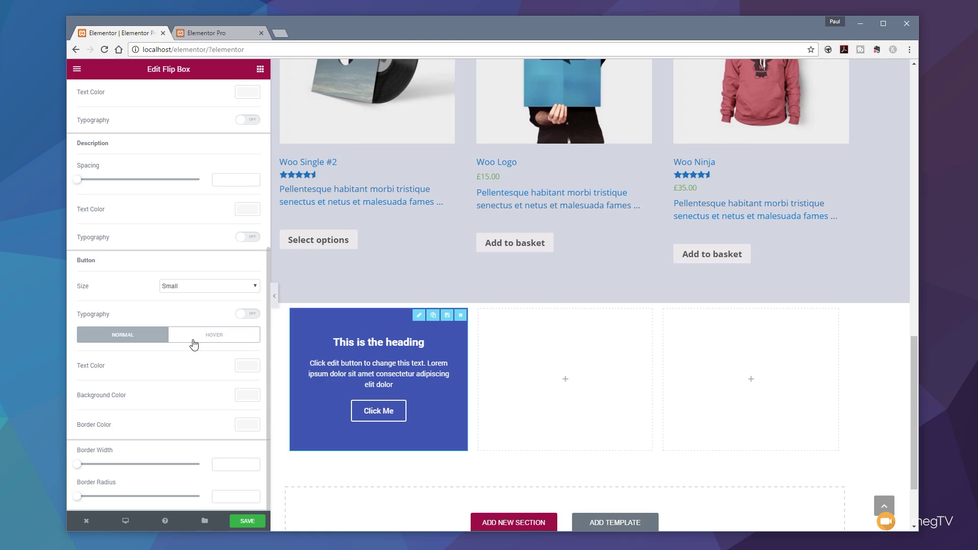
scroll(194, 344, "up", 6)
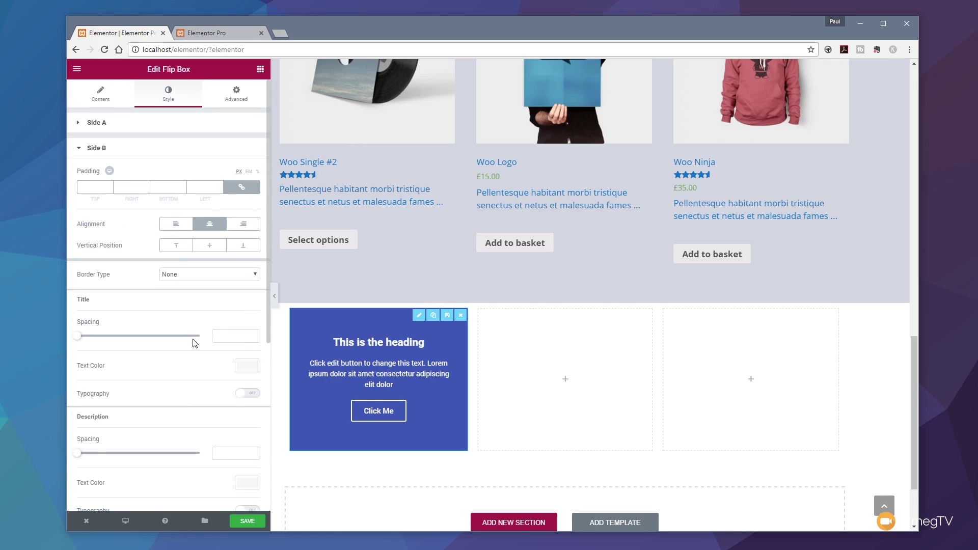
Step: In the flip box's Advanced settings, review Entrance Animation (keeping None) and the CSS ID field
left_click(241, 100)
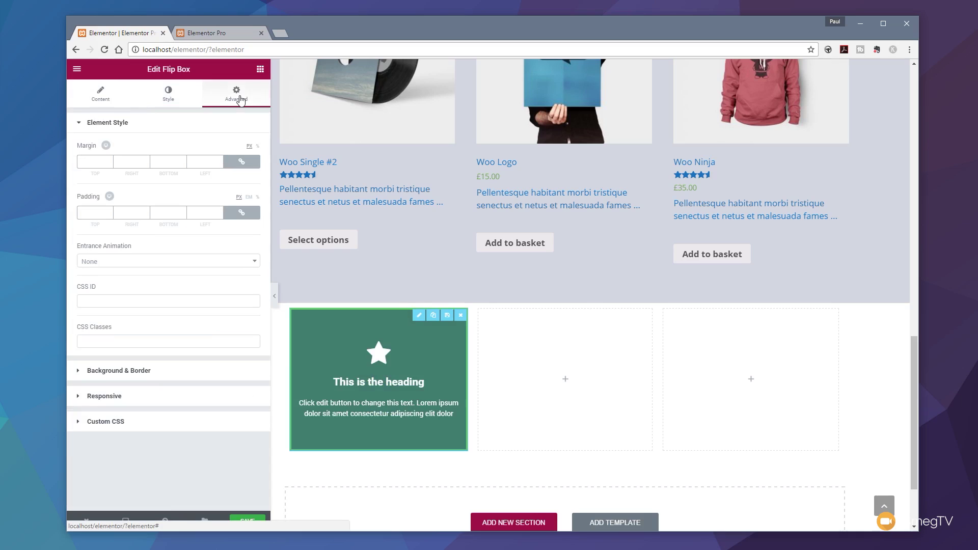
left_click(121, 263)
mouse_move(256, 301)
left_mouse_down()
mouse_move(255, 375)
mouse_move(256, 298)
left_mouse_up()
left_click(157, 472)
left_click(115, 301)
Step: Toggle the flip box's box shadow on and off, then expand the Responsive visibility options
left_click(132, 371)
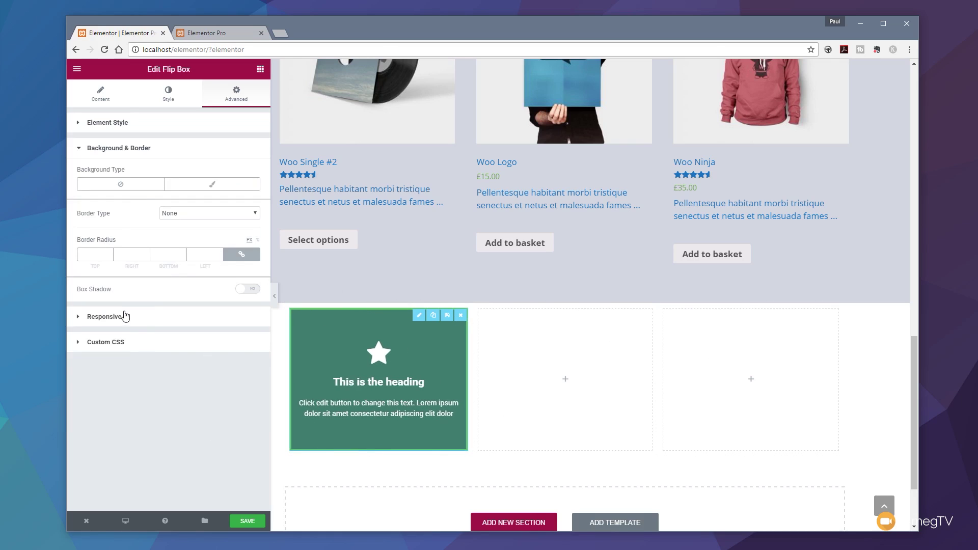
left_click(252, 290)
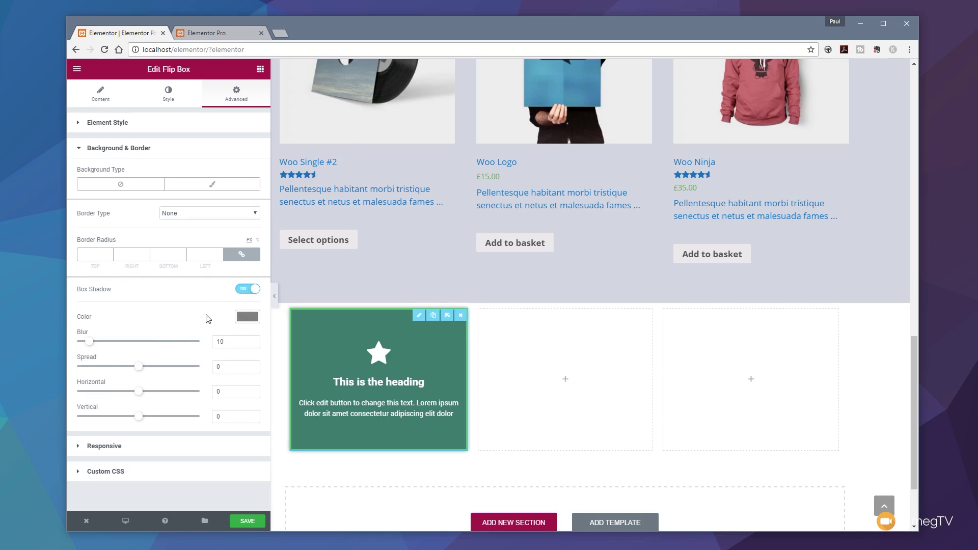
left_click(239, 290)
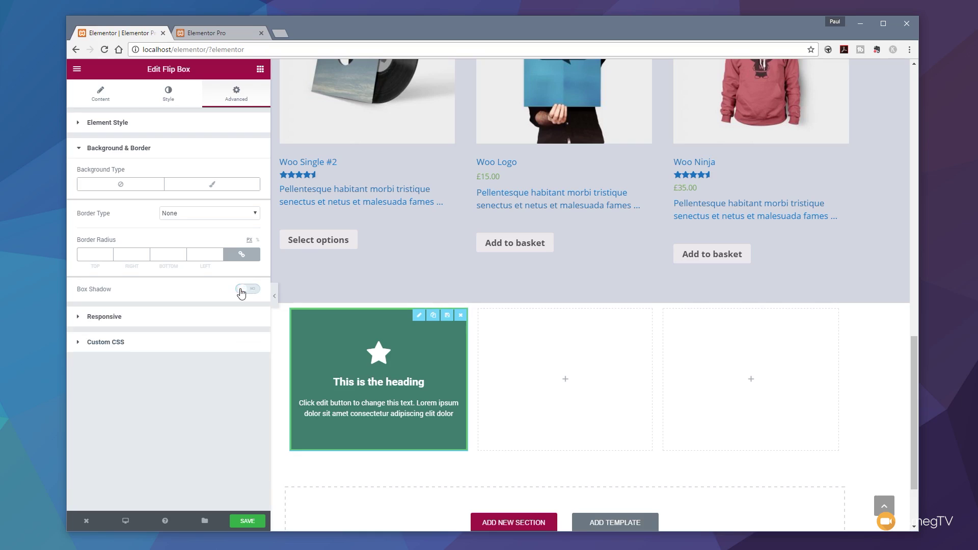
left_click(127, 318)
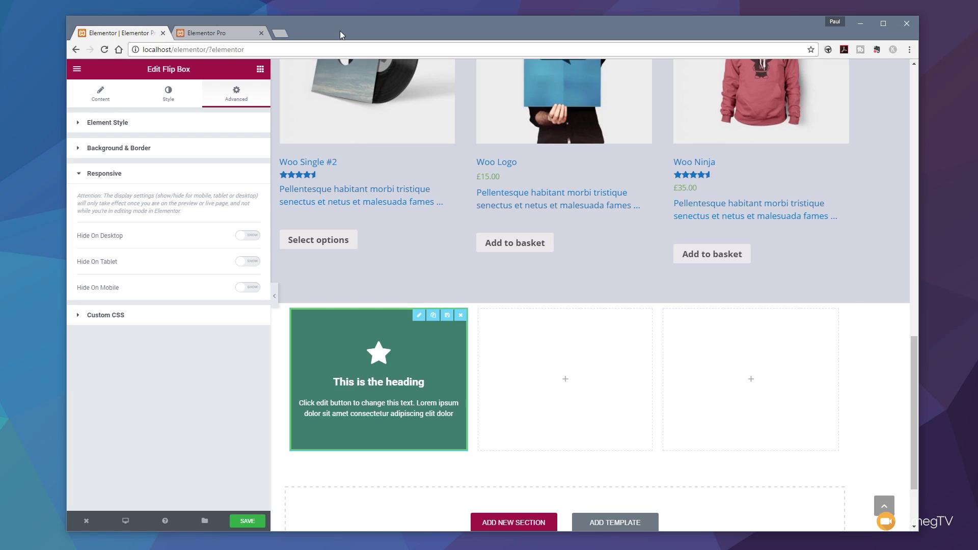
Step: Duplicate the green flip box and place copies in the second and third columns
left_click(433, 317)
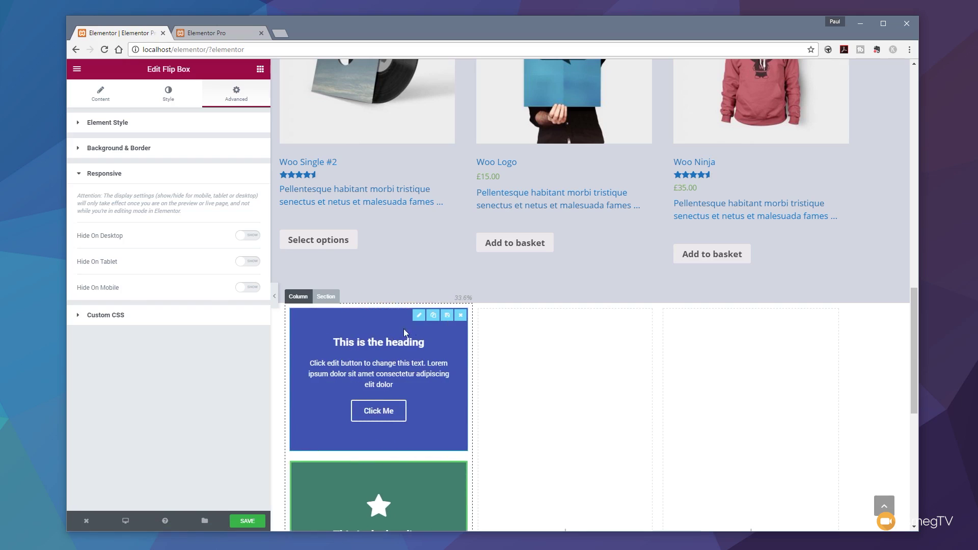
left_click_drag(343, 397, 540, 336)
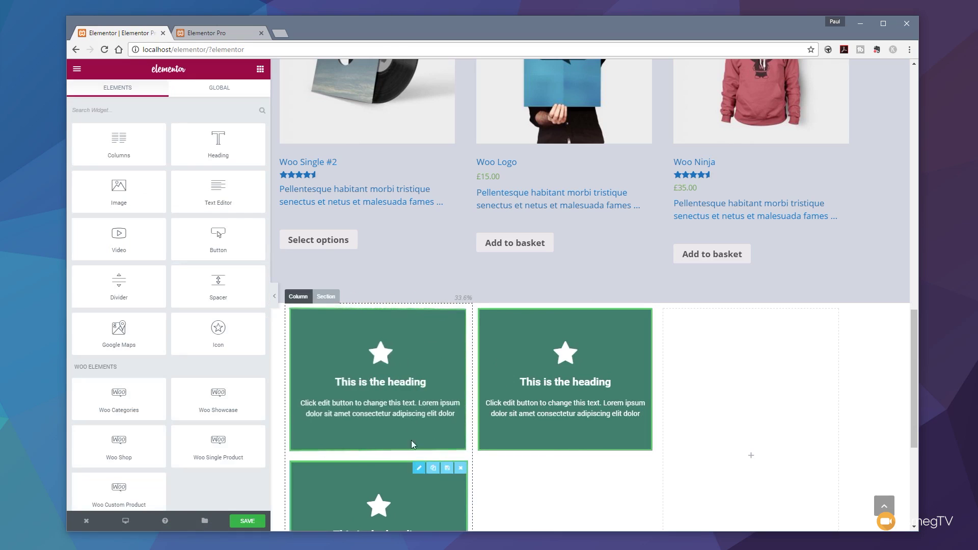
left_click_drag(408, 311, 713, 326)
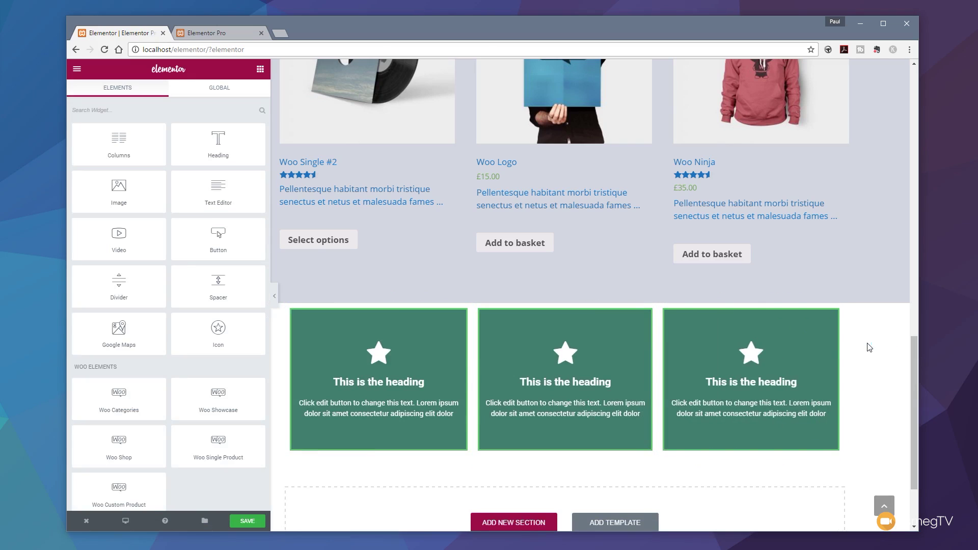
mouse_move(301, 323)
left_click(297, 297)
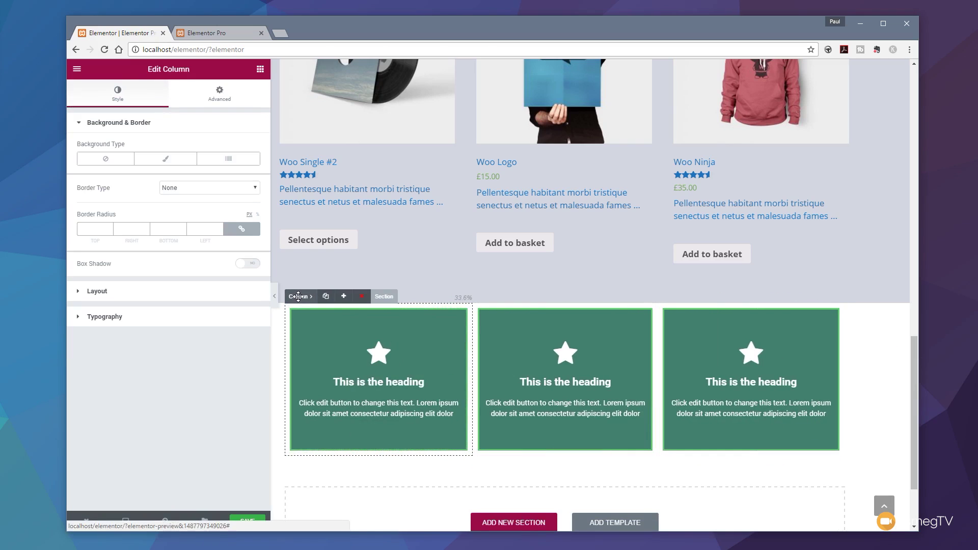
Step: In Edit Section, switch the section to the 50/25/25 structure from More Structures
left_click(383, 297)
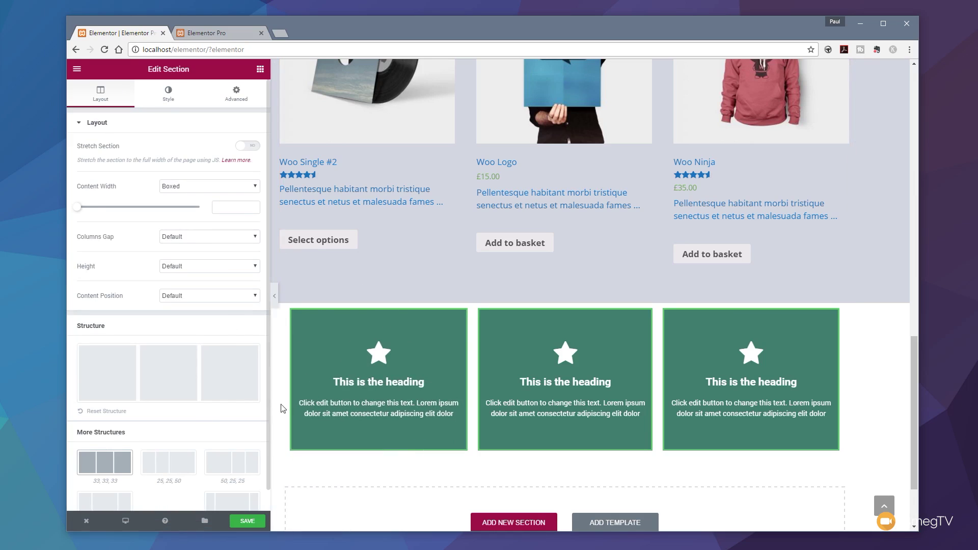
mouse_move(816, 369)
scroll(162, 377, "down", 1)
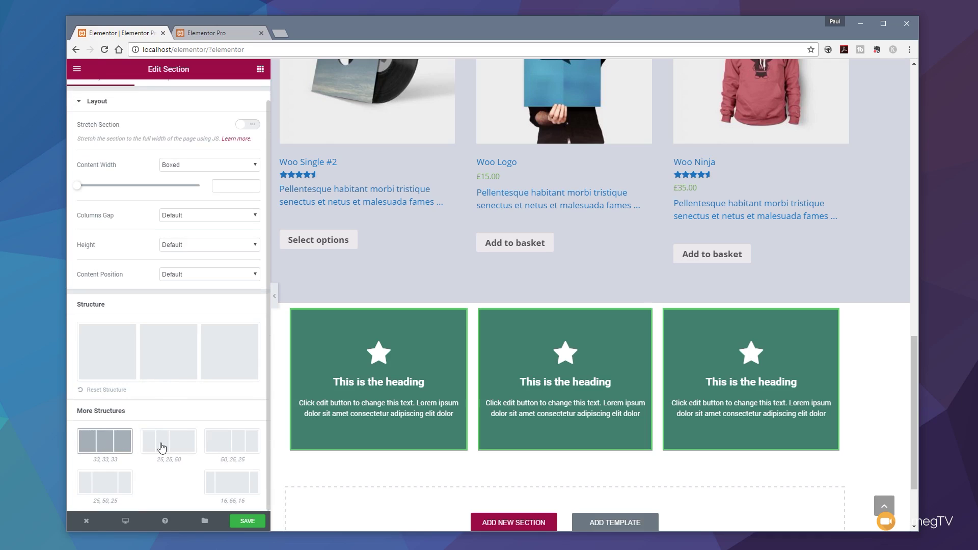
left_click(226, 450)
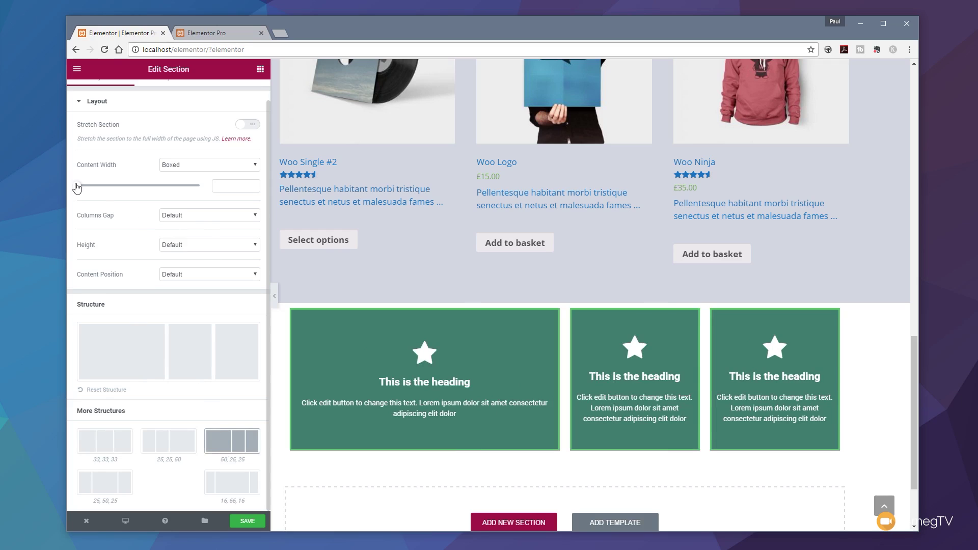
Step: Try a custom content width and Stretch Section, reverting both and keeping Boxed width
left_click_drag(78, 187, 141, 192)
double_click(224, 186)
key("BackSpace")
left_click(250, 127)
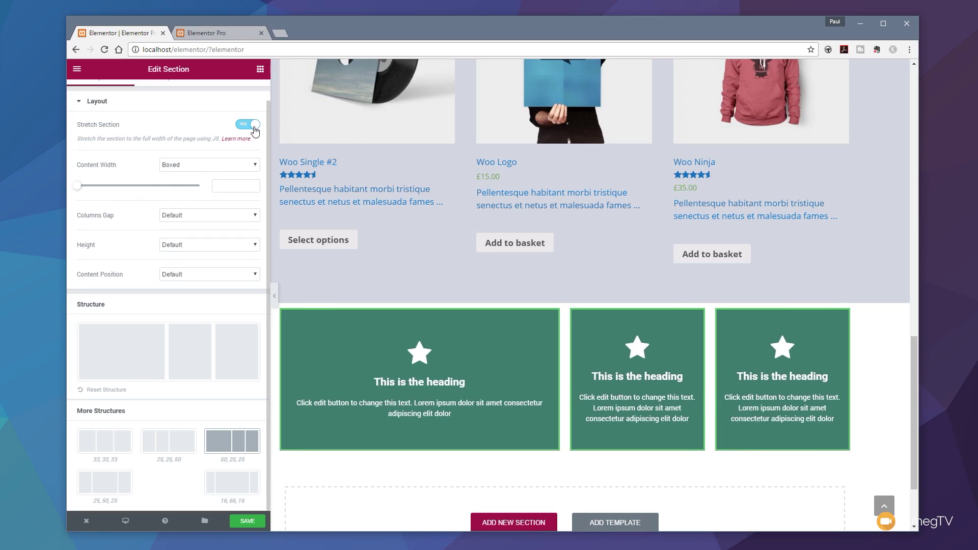
left_click(244, 126)
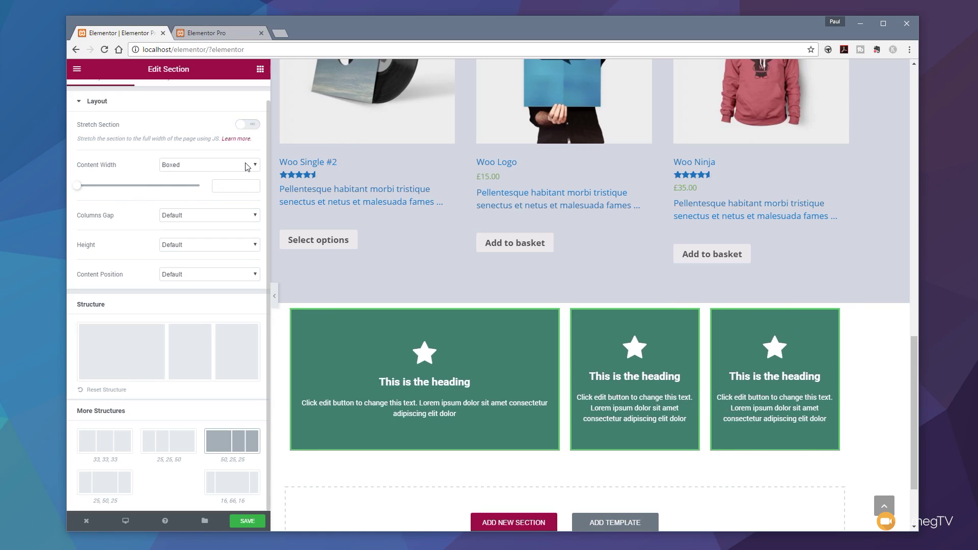
left_click(245, 164)
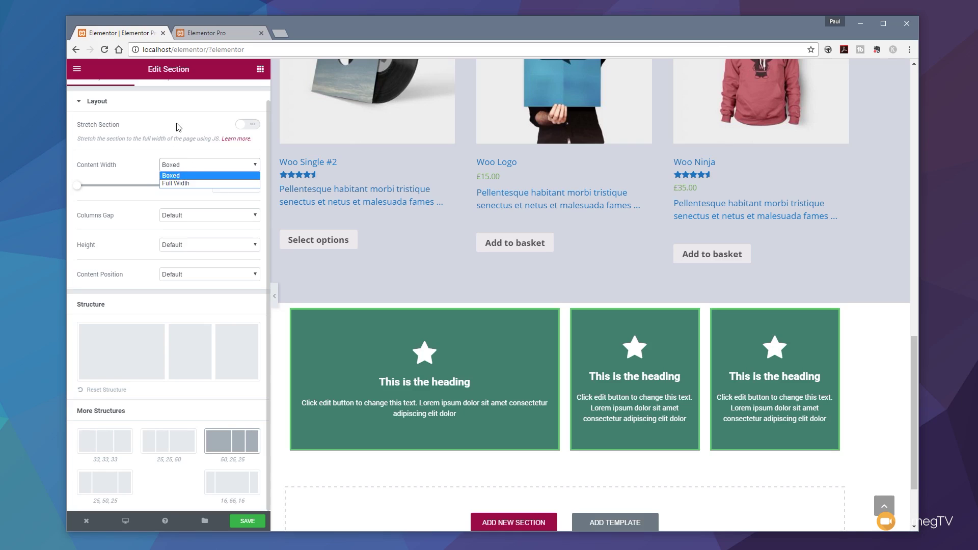
left_click(156, 186)
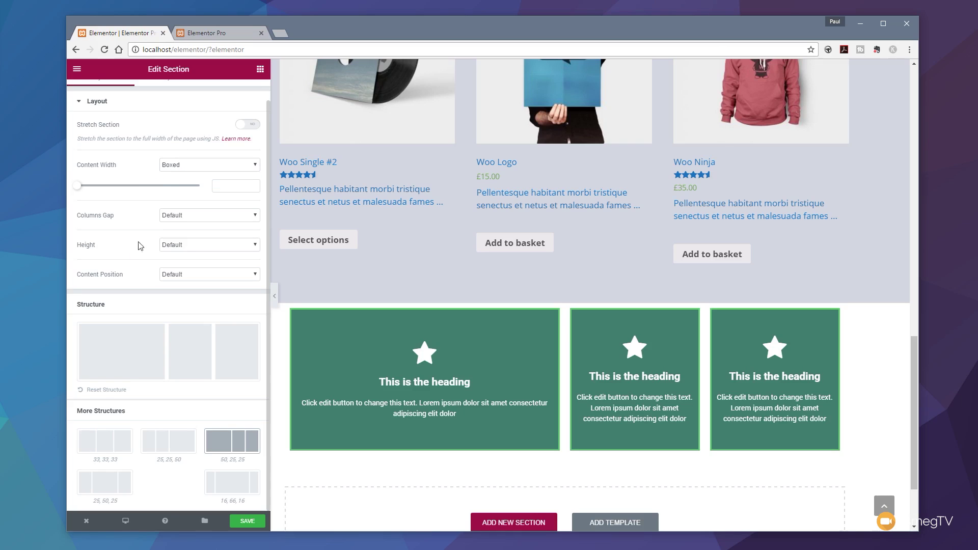
Step: Set Columns Gap to Wide, keeping default section height and content position
left_click(192, 216)
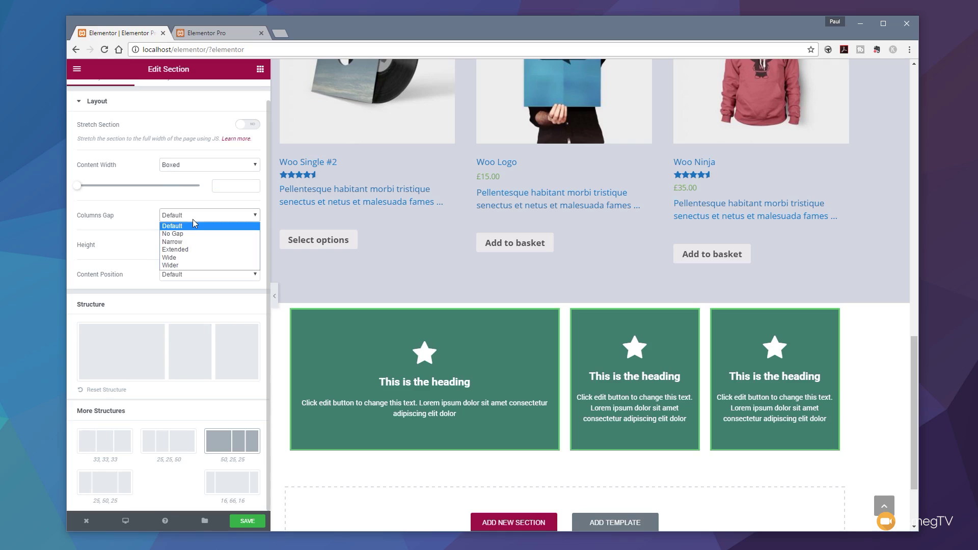
left_click(185, 257)
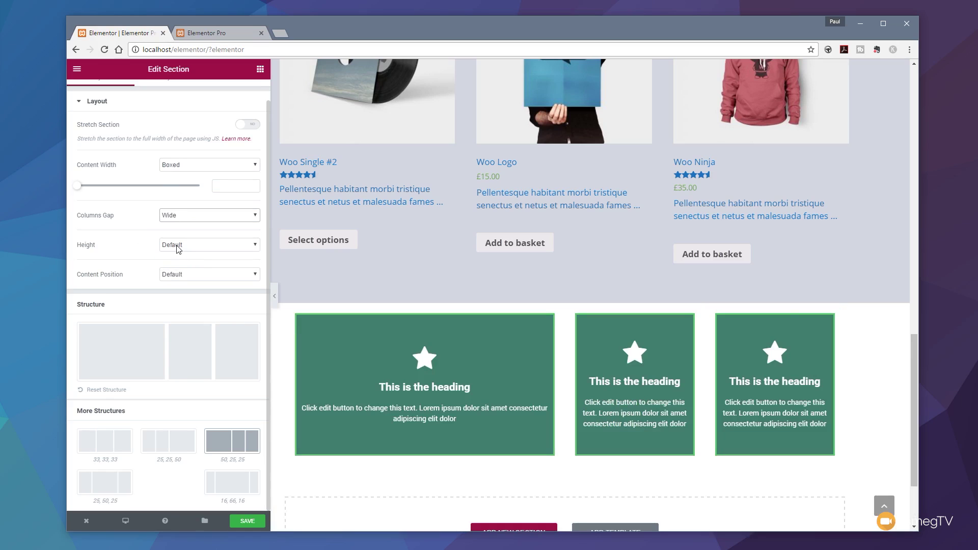
left_click(176, 245)
left_click(131, 245)
left_click(179, 274)
left_click(144, 250)
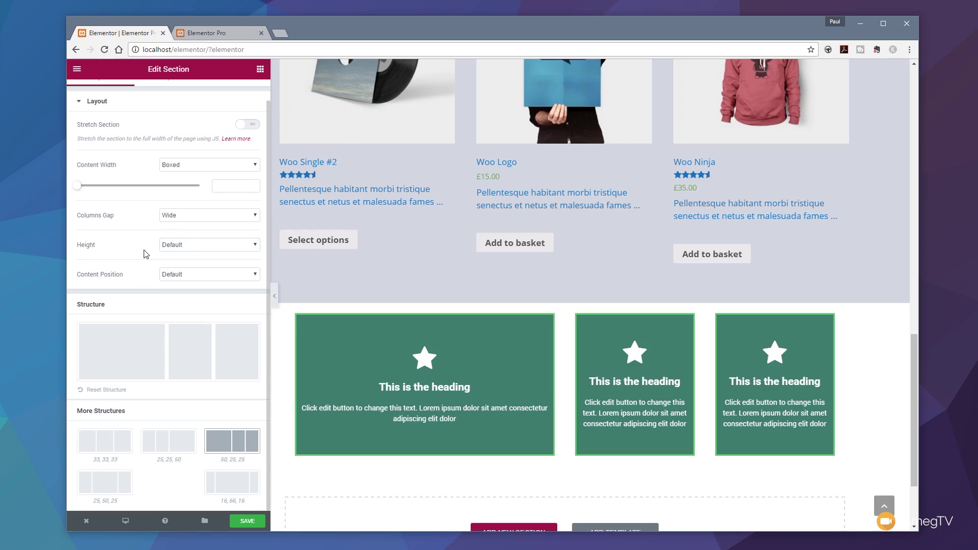